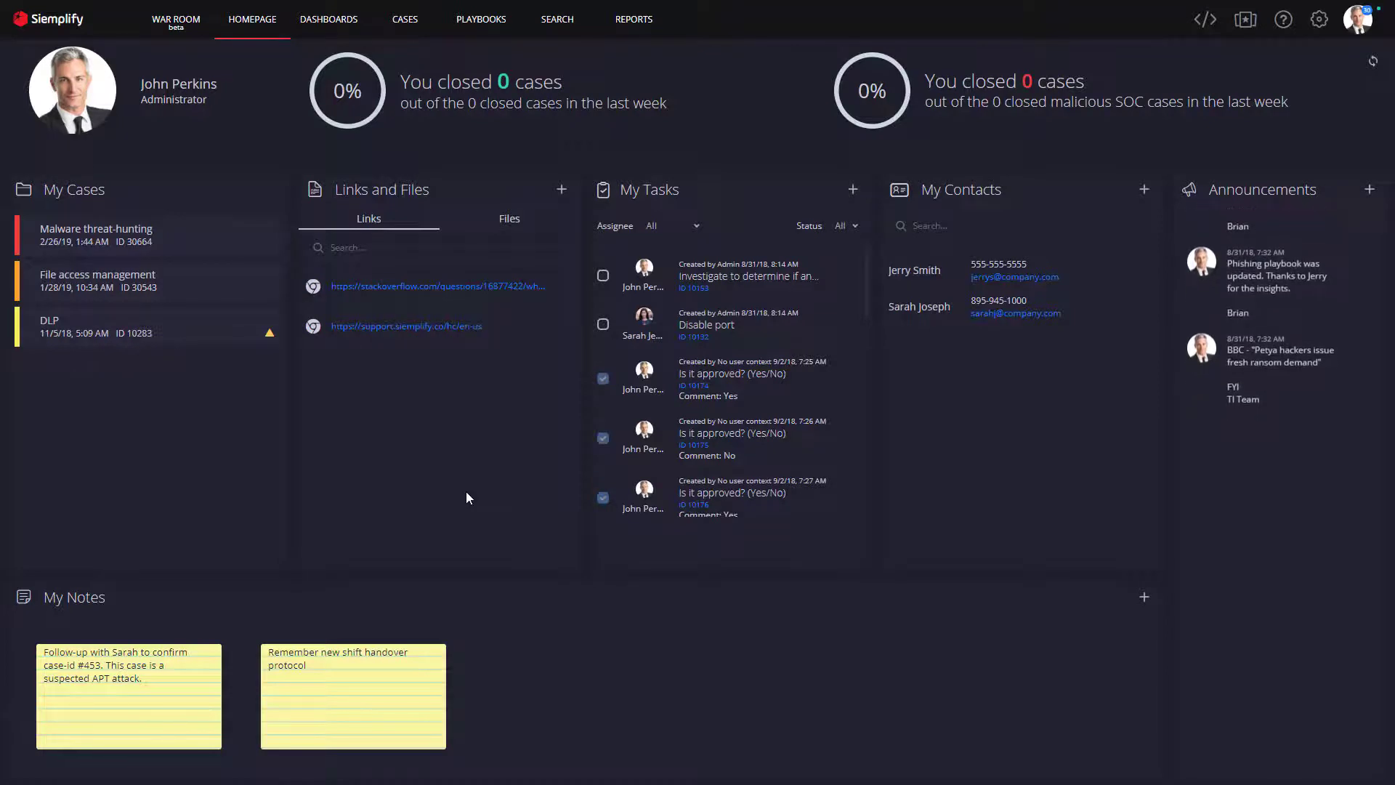
Filter the Marketplace integrations by 'Sen' and review the SentinelOneV2 package contents.
{"action": "left_click", "coordinate": [1246, 22]}
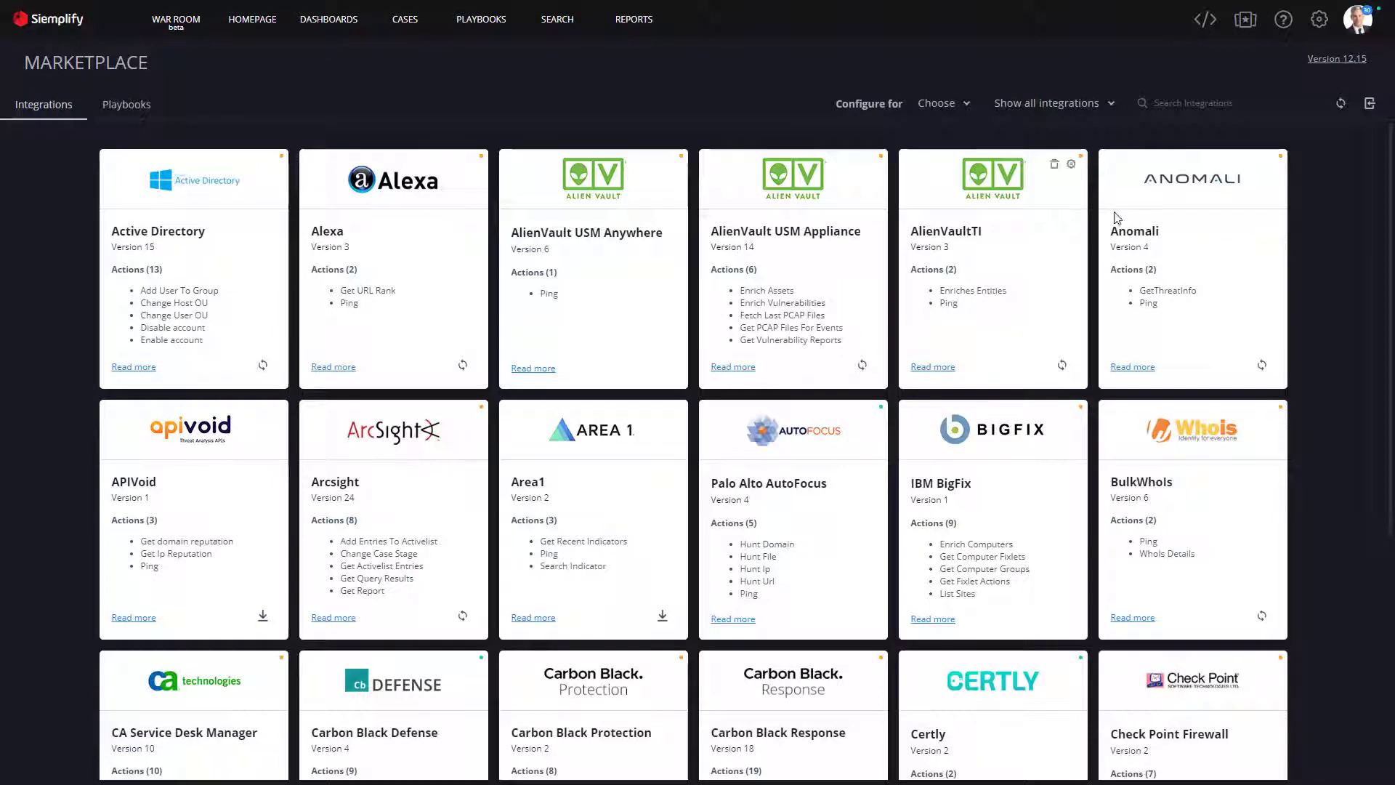
{"action": "type", "text": "Se"}
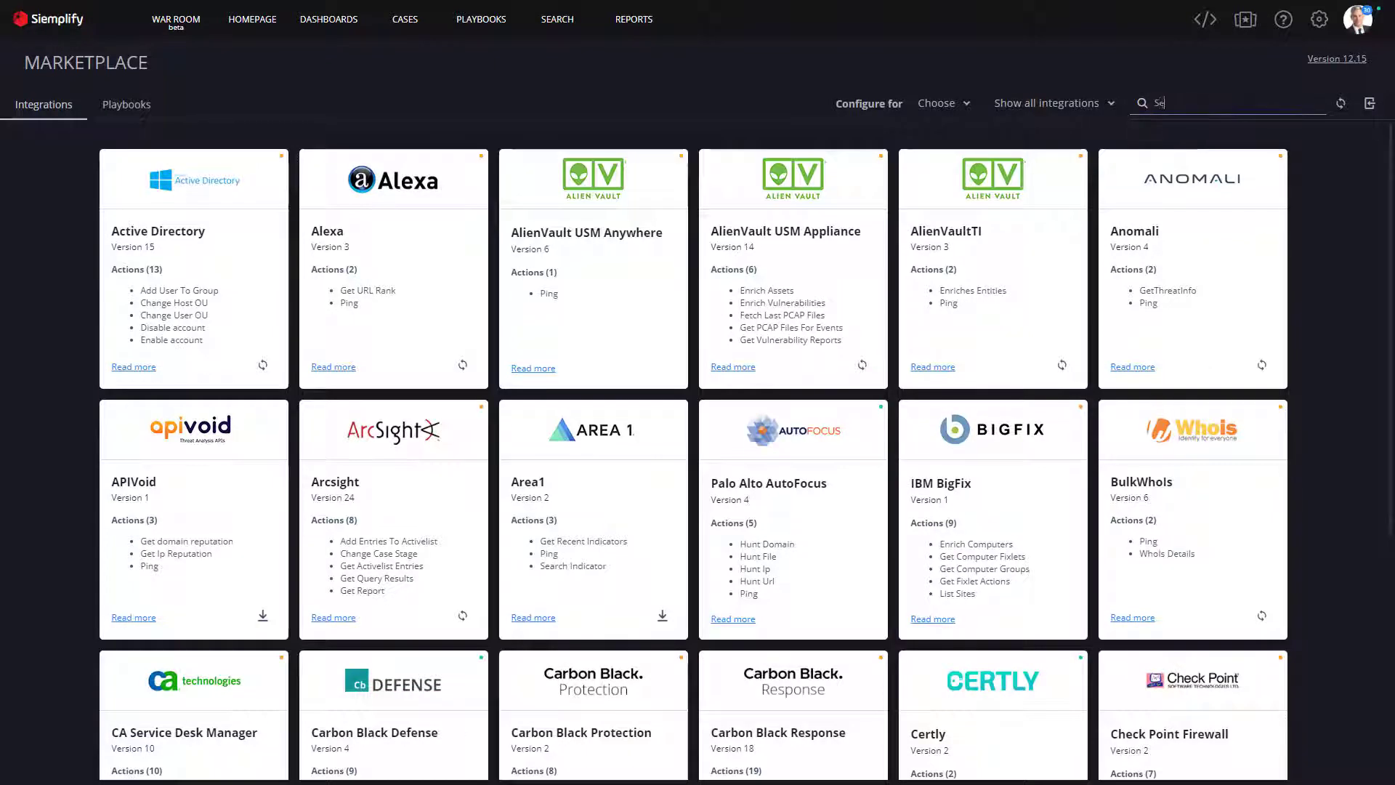
{"action": "type", "text": "n"}
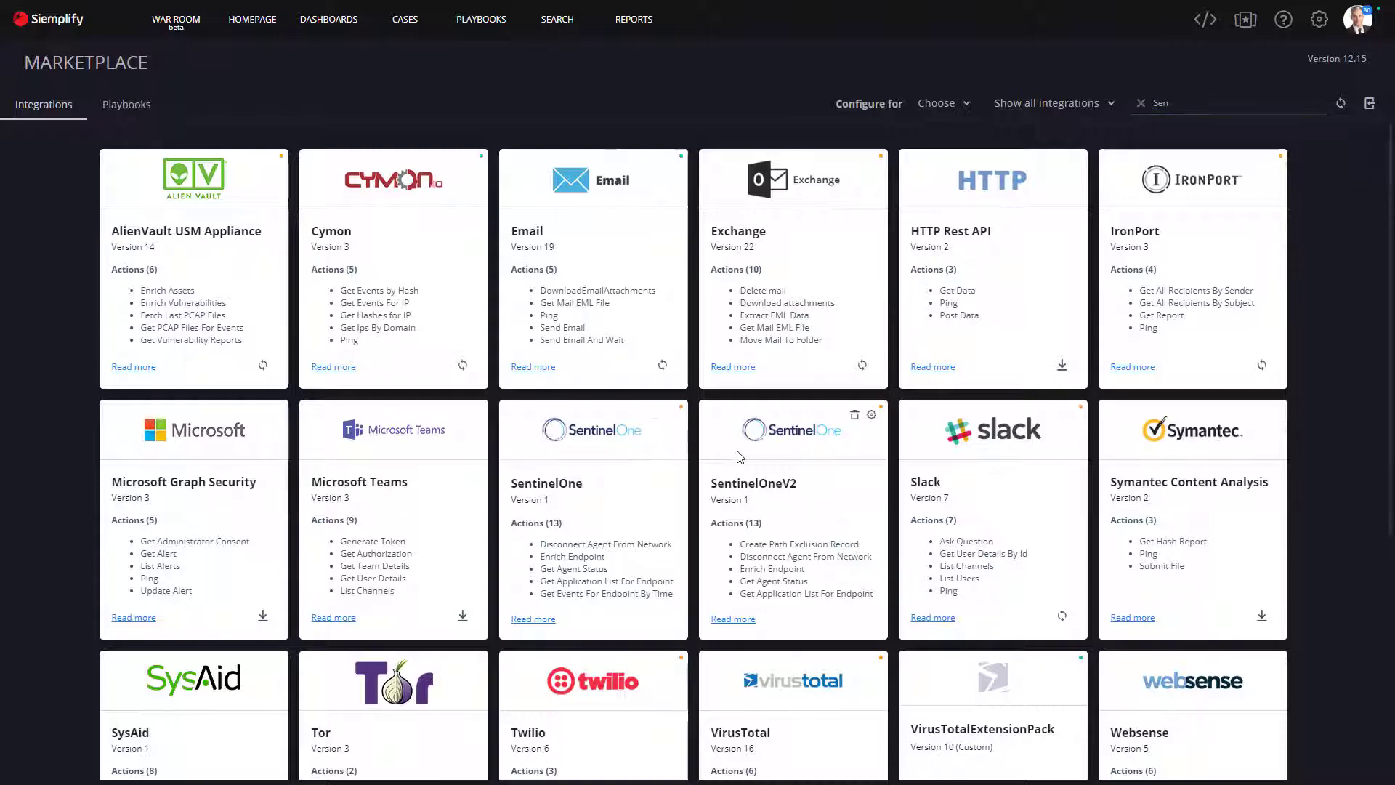
{"action": "left_click", "coordinate": [723, 620]}
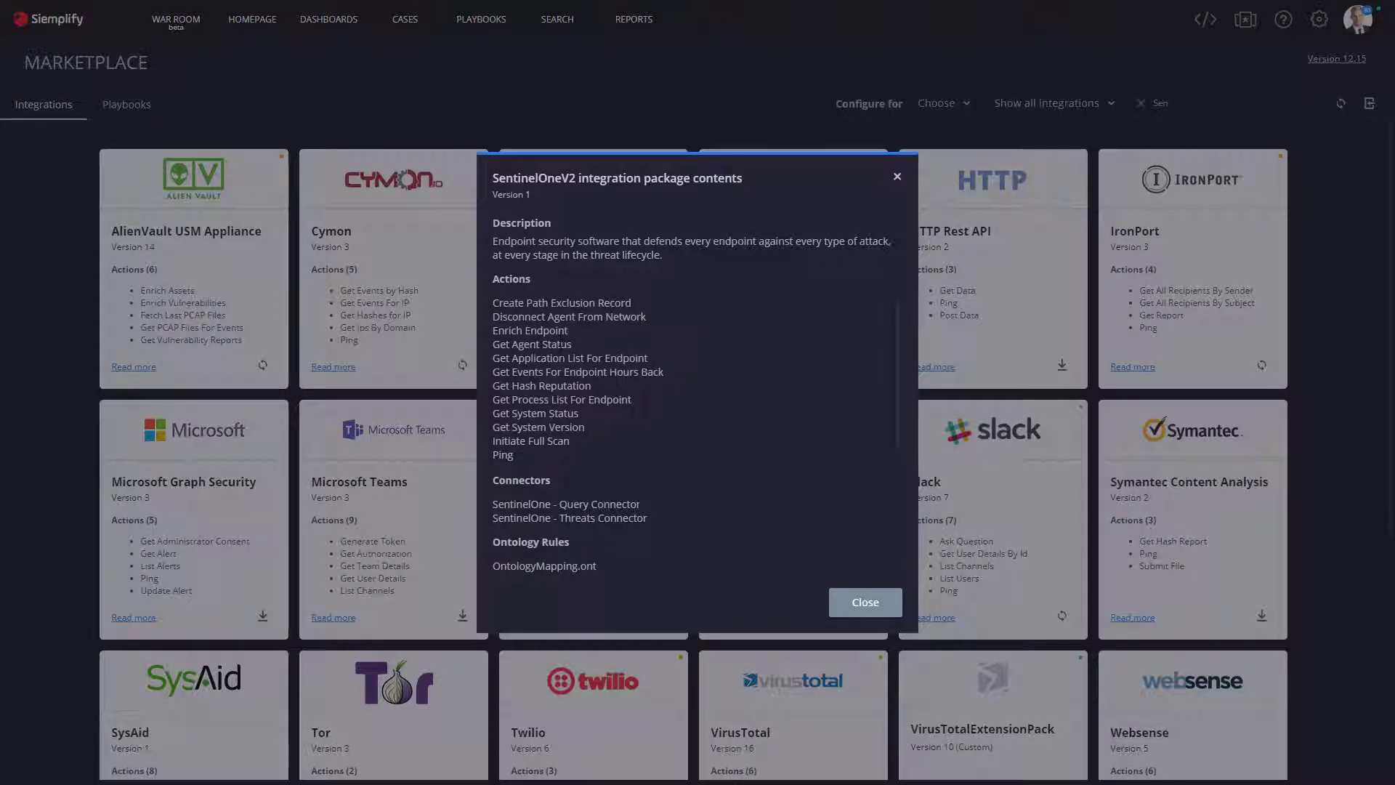
{"action": "left_click", "coordinate": [897, 176]}
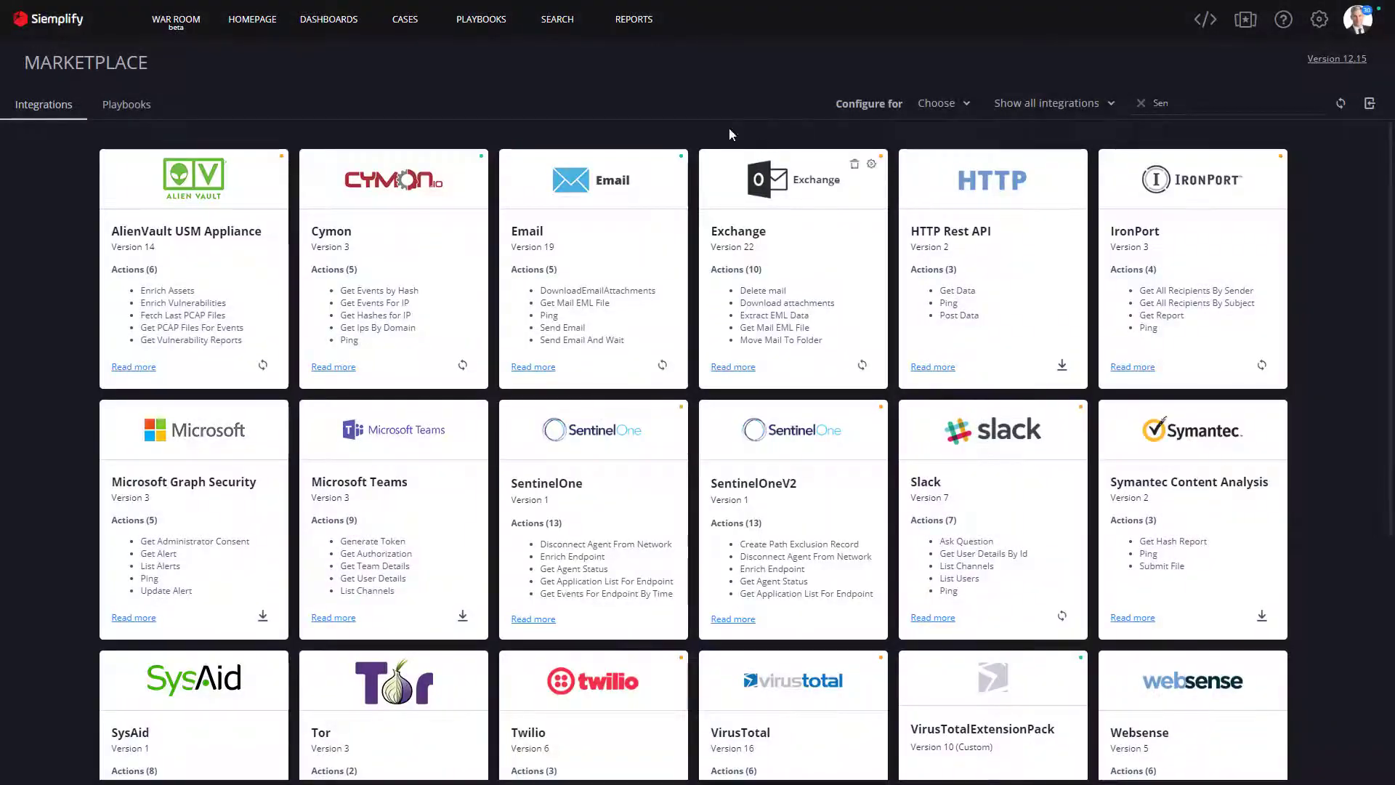
Create a new playbook with No Environment and name it 'Ransomware'.
{"action": "left_click", "coordinate": [482, 20]}
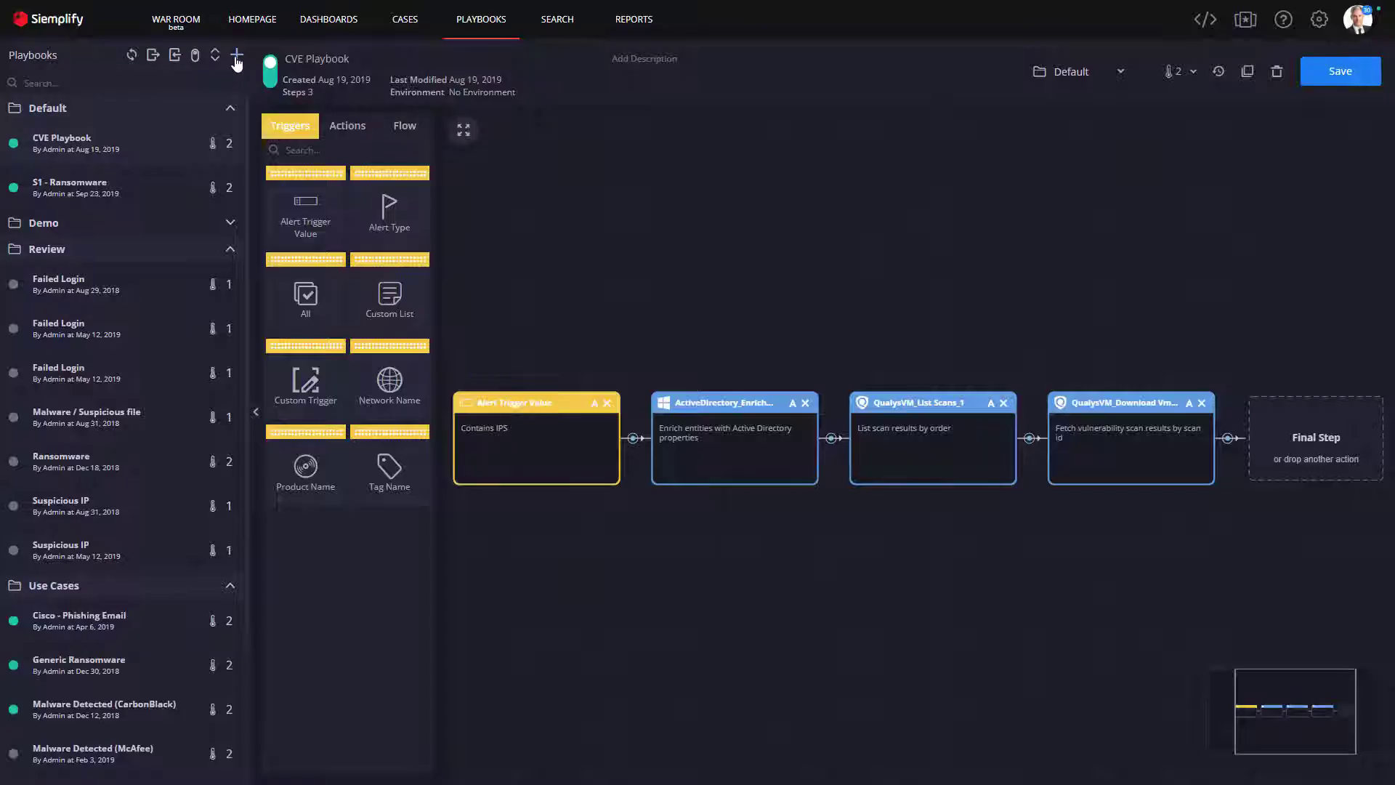
{"action": "left_click", "coordinate": [237, 56]}
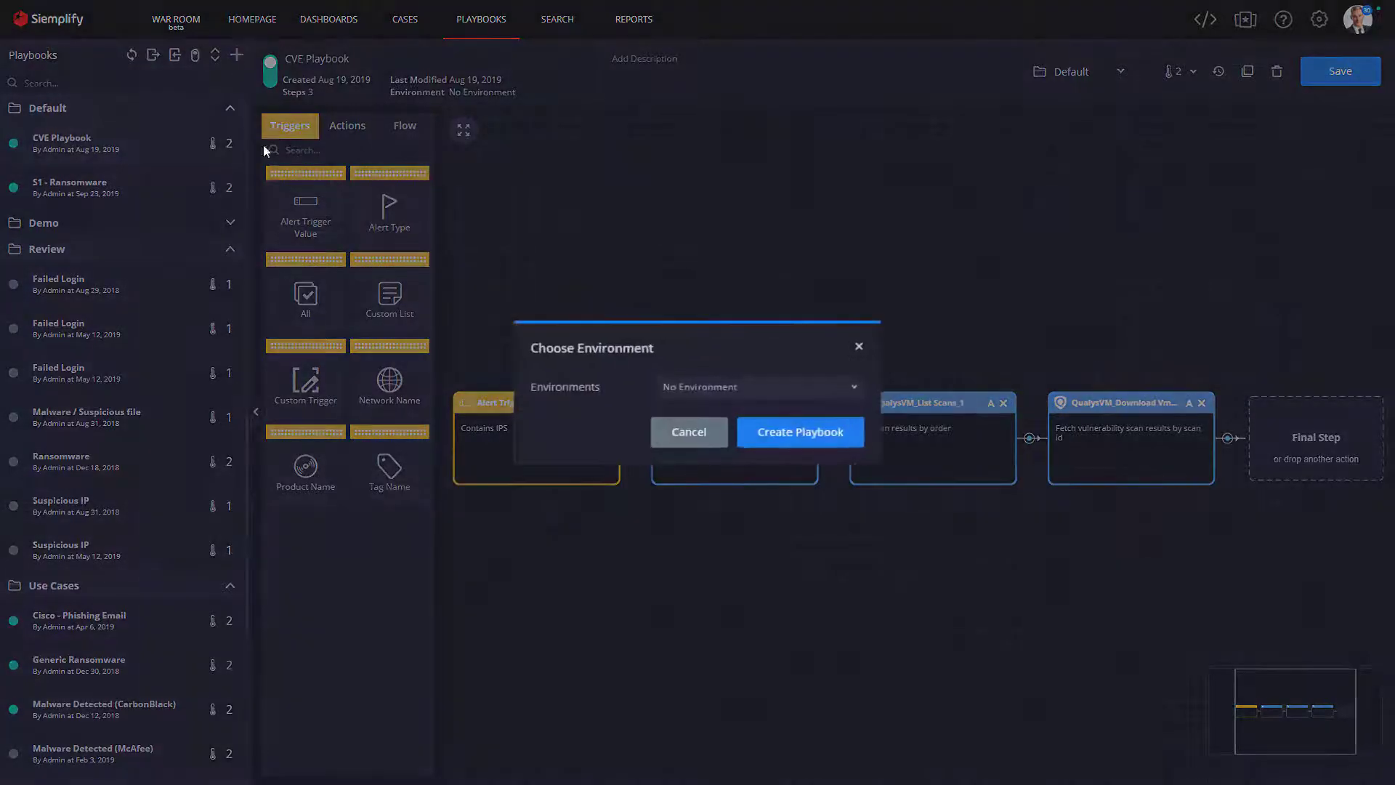
{"action": "left_click", "coordinate": [767, 434]}
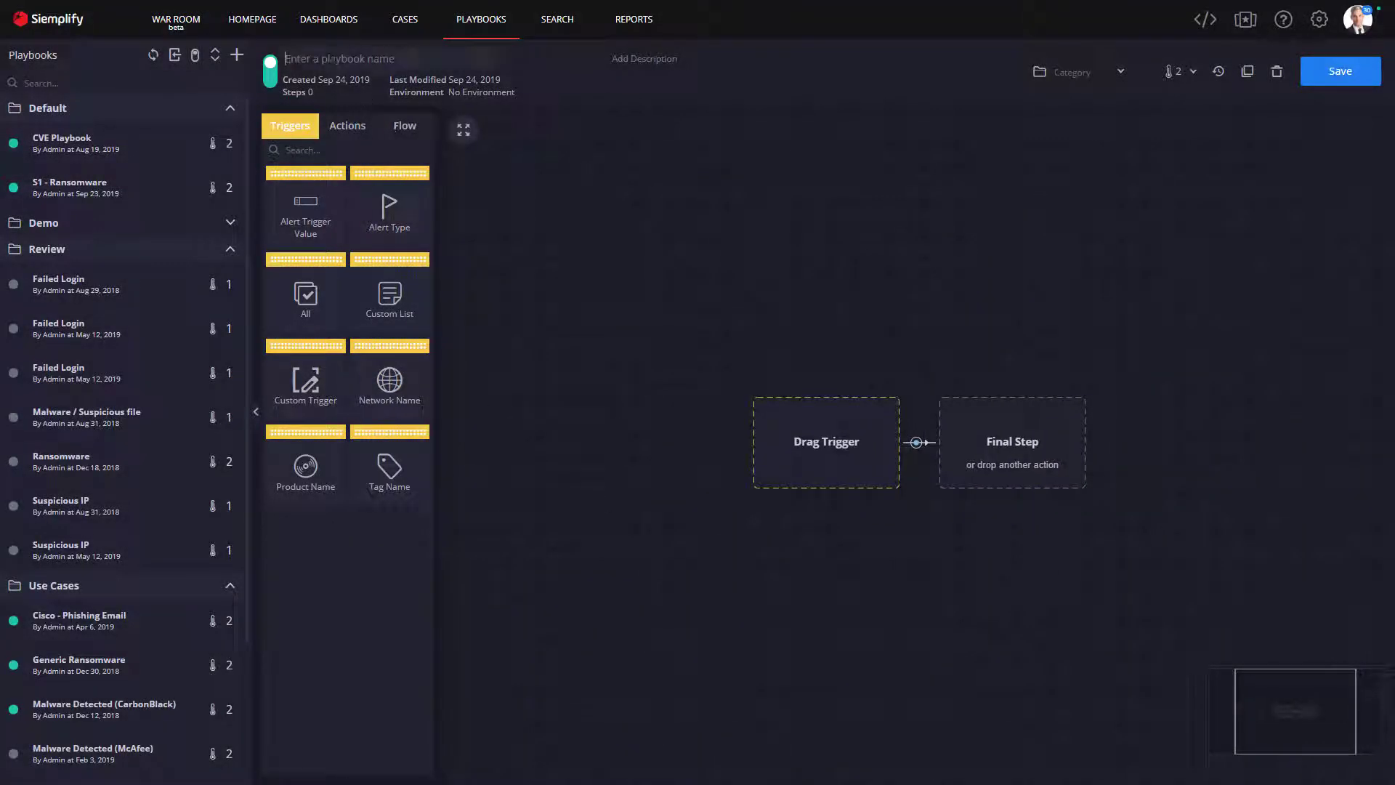
{"action": "left_click", "coordinate": [331, 58]}
{"action": "type", "text": "Ransomware"}
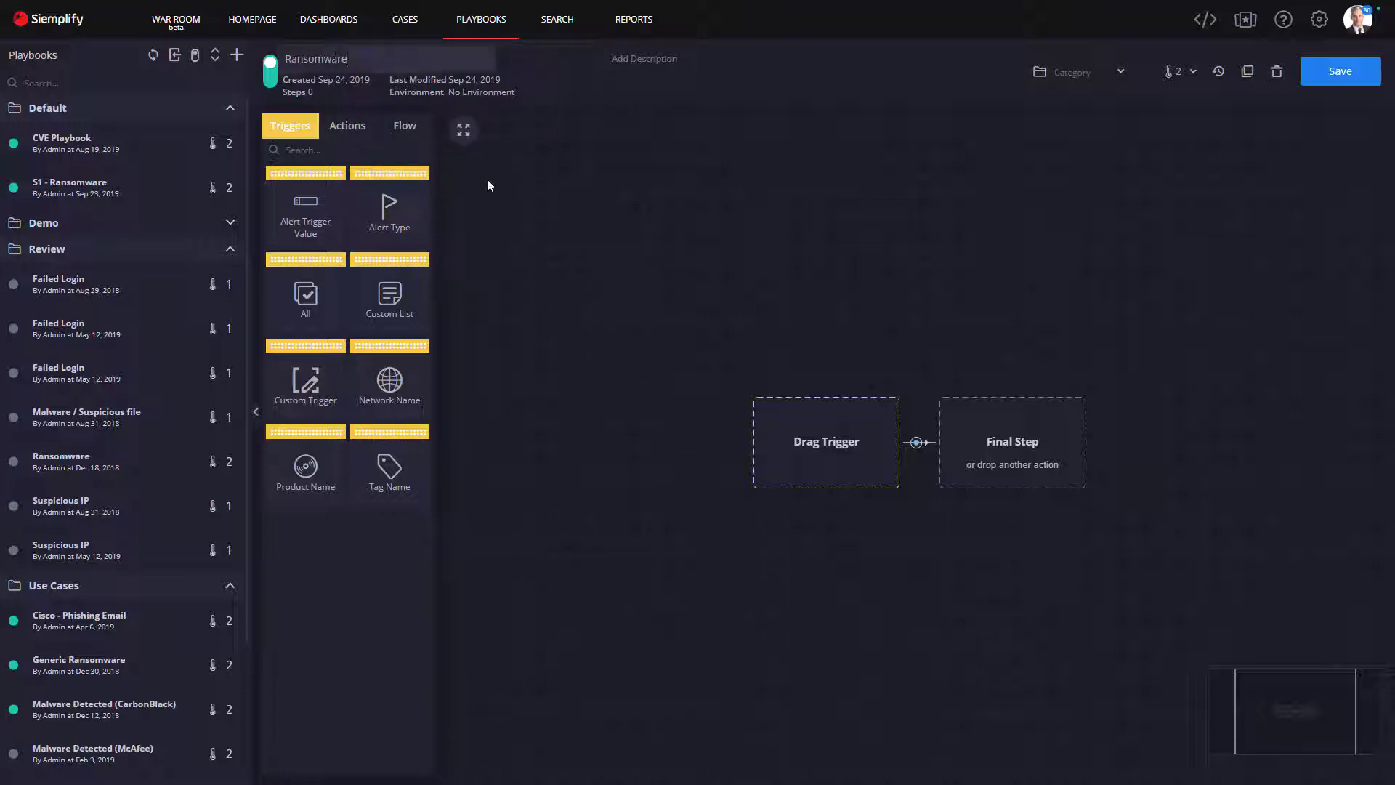
{"action": "left_click", "coordinate": [590, 298]}
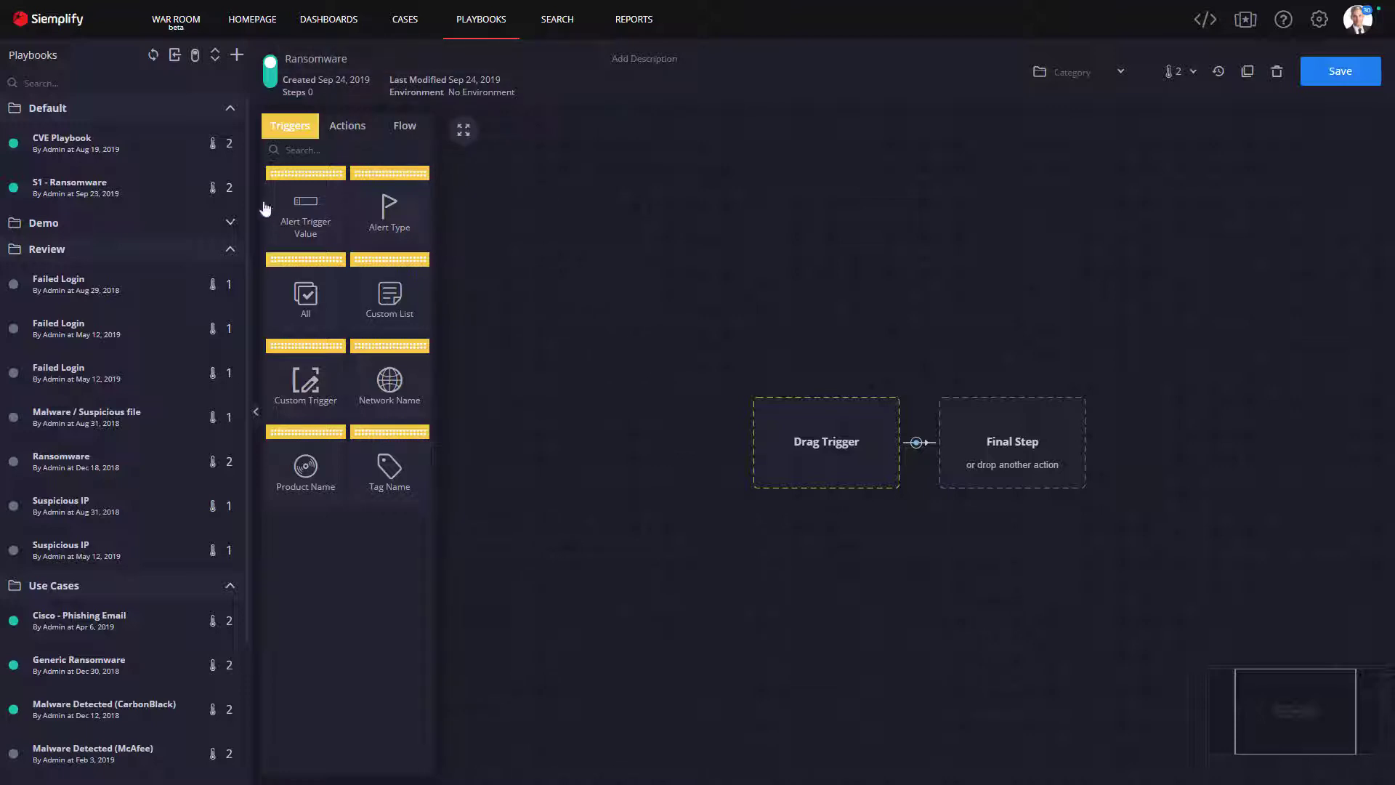
Set Alert Trigger Value as the trigger with value 'Ransom' and save it.
{"action": "left_click_drag", "start_coordinate": [304, 215], "coordinate": [813, 447]}
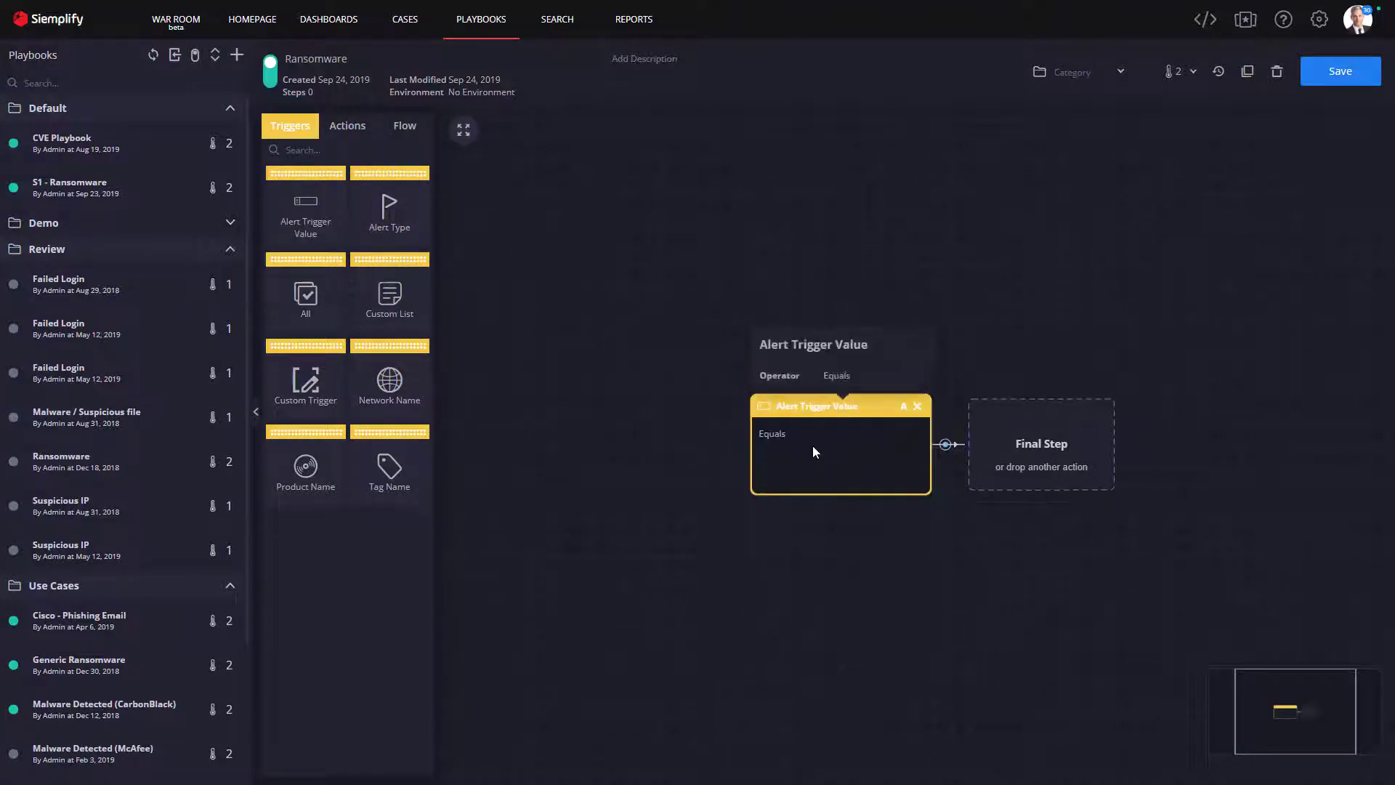
{"action": "left_click", "coordinate": [812, 447]}
{"action": "type", "text": "Ra"}
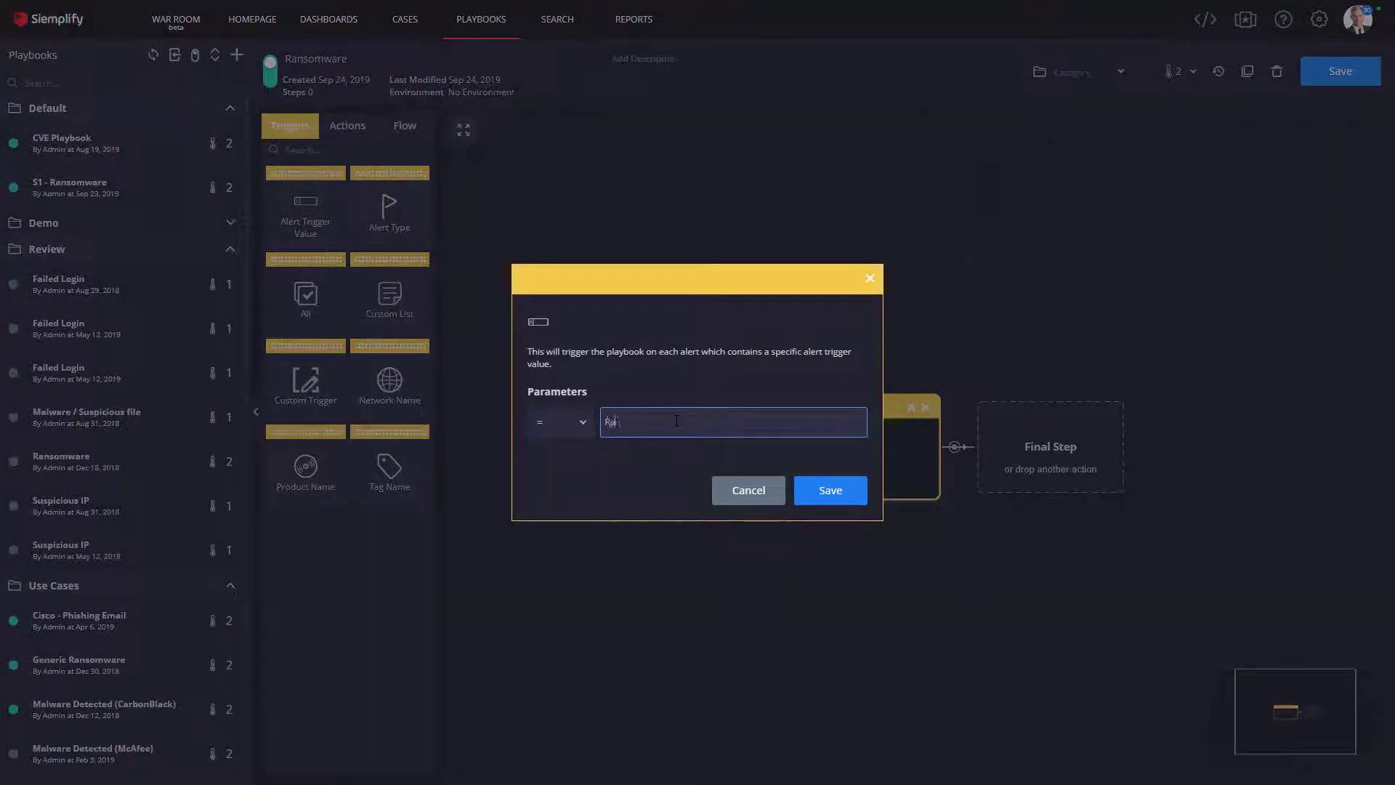
{"action": "type", "text": "nsome"}
{"action": "left_click", "coordinate": [820, 492]}
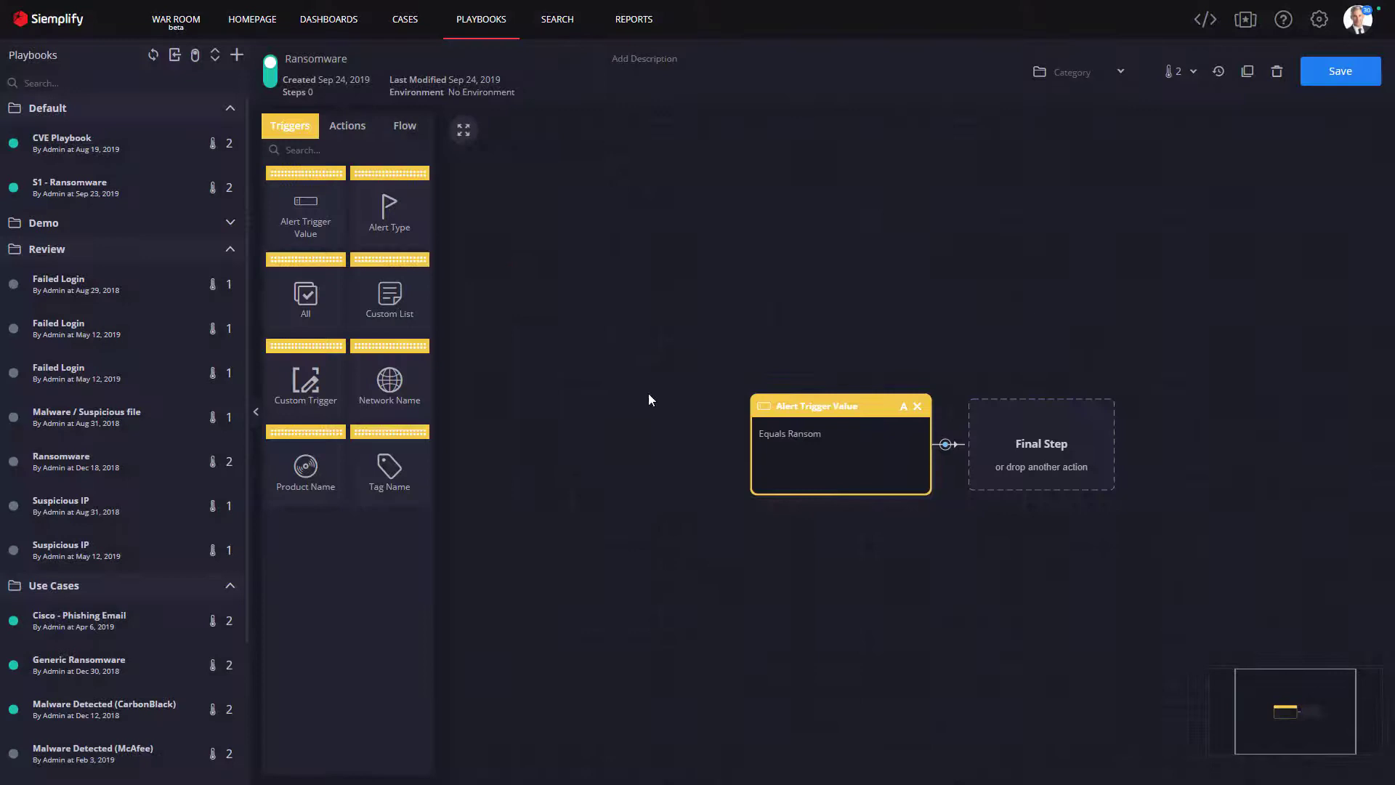
Chain ActiveDirectory Enrich entities, SentinelOne Enrich Endpoint and VirusTotal Scan Hash after the trigger.
{"action": "left_click", "coordinate": [351, 128]}
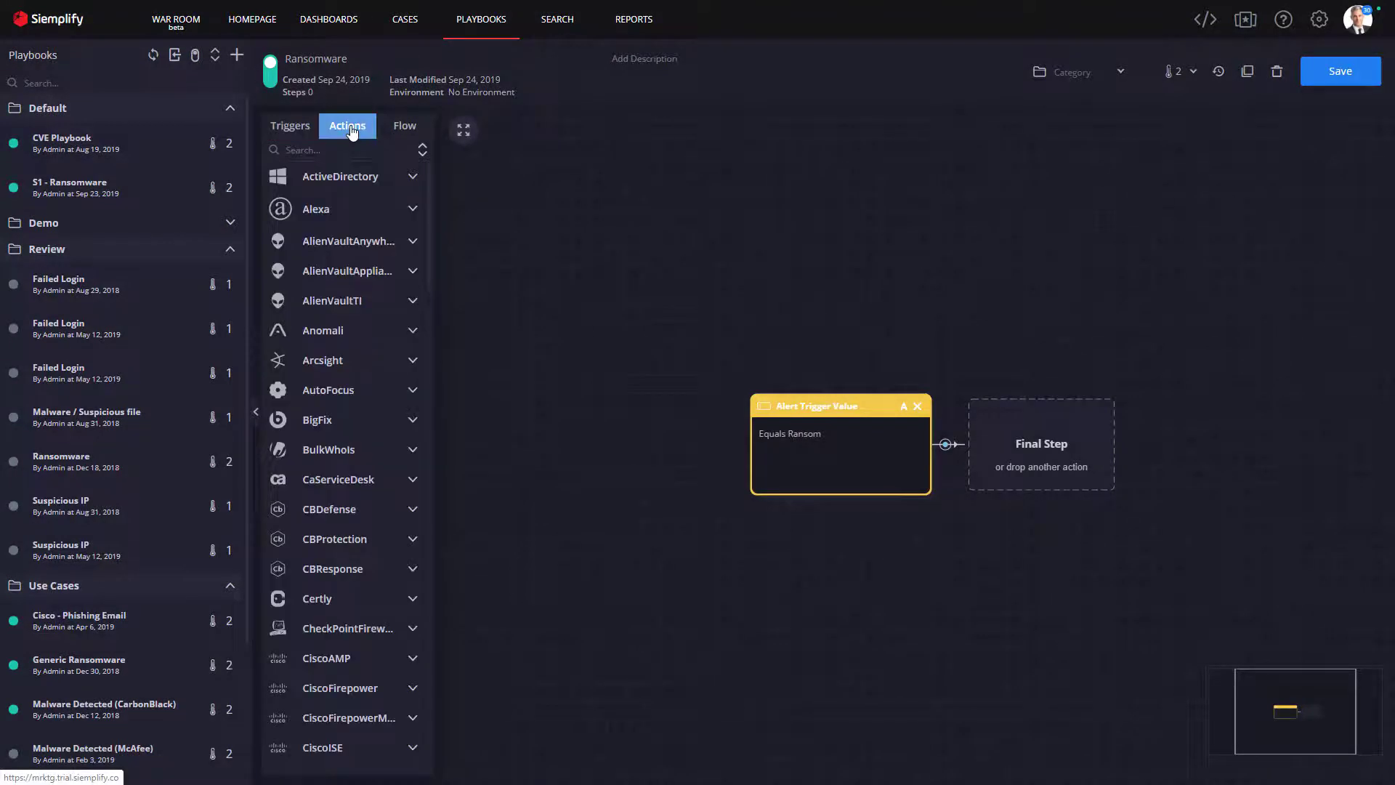
{"action": "left_click", "coordinate": [356, 178]}
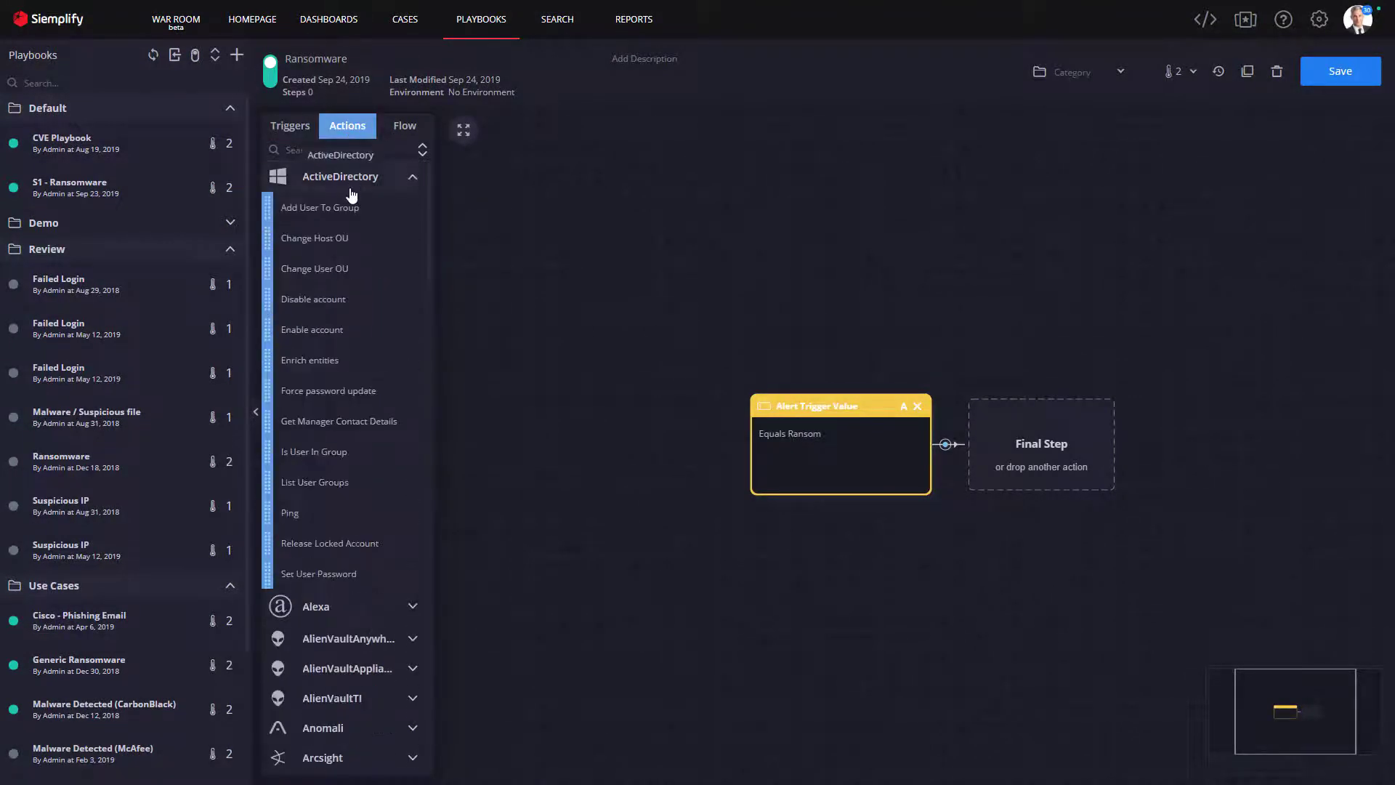
{"action": "left_click_drag", "start_coordinate": [320, 363], "coordinate": [1042, 442]}
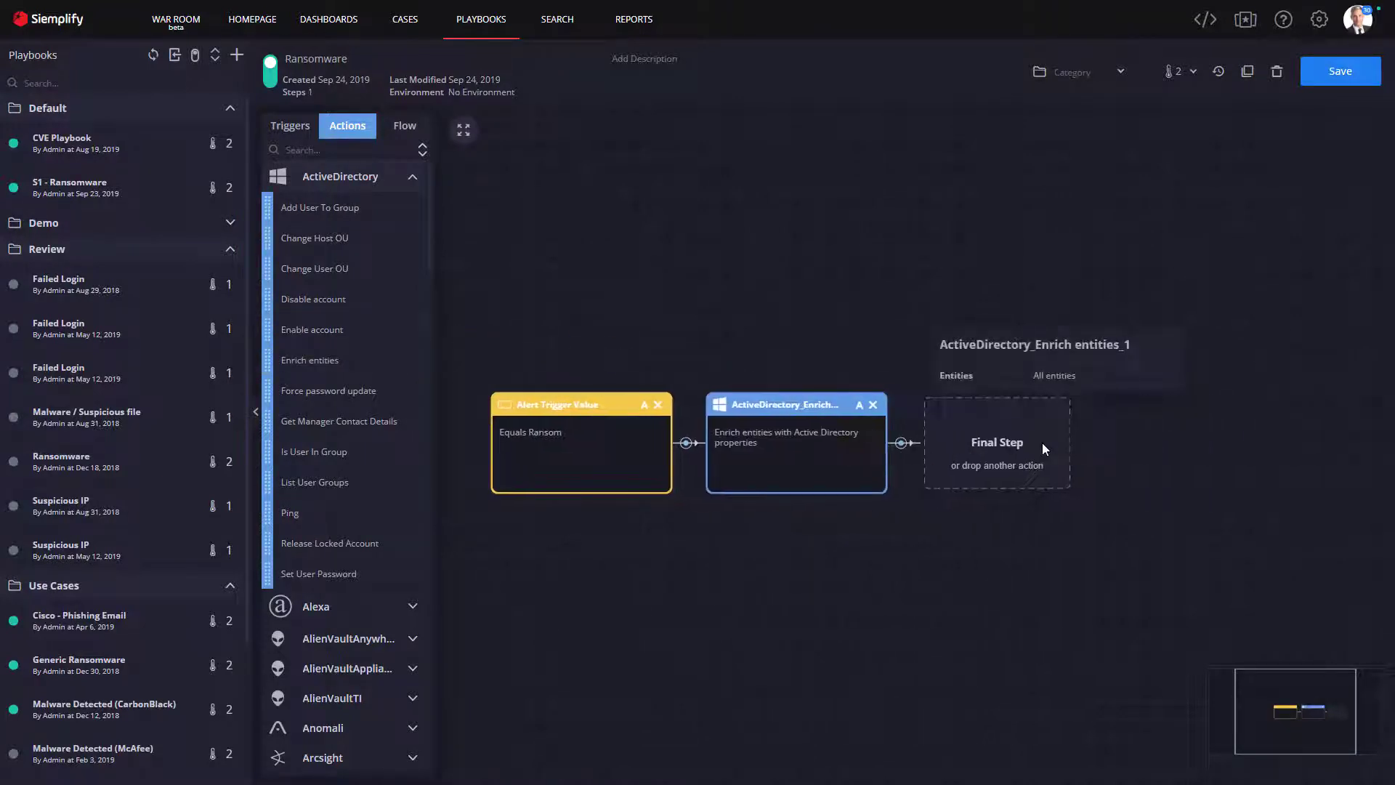
{"action": "left_click", "coordinate": [352, 151]}
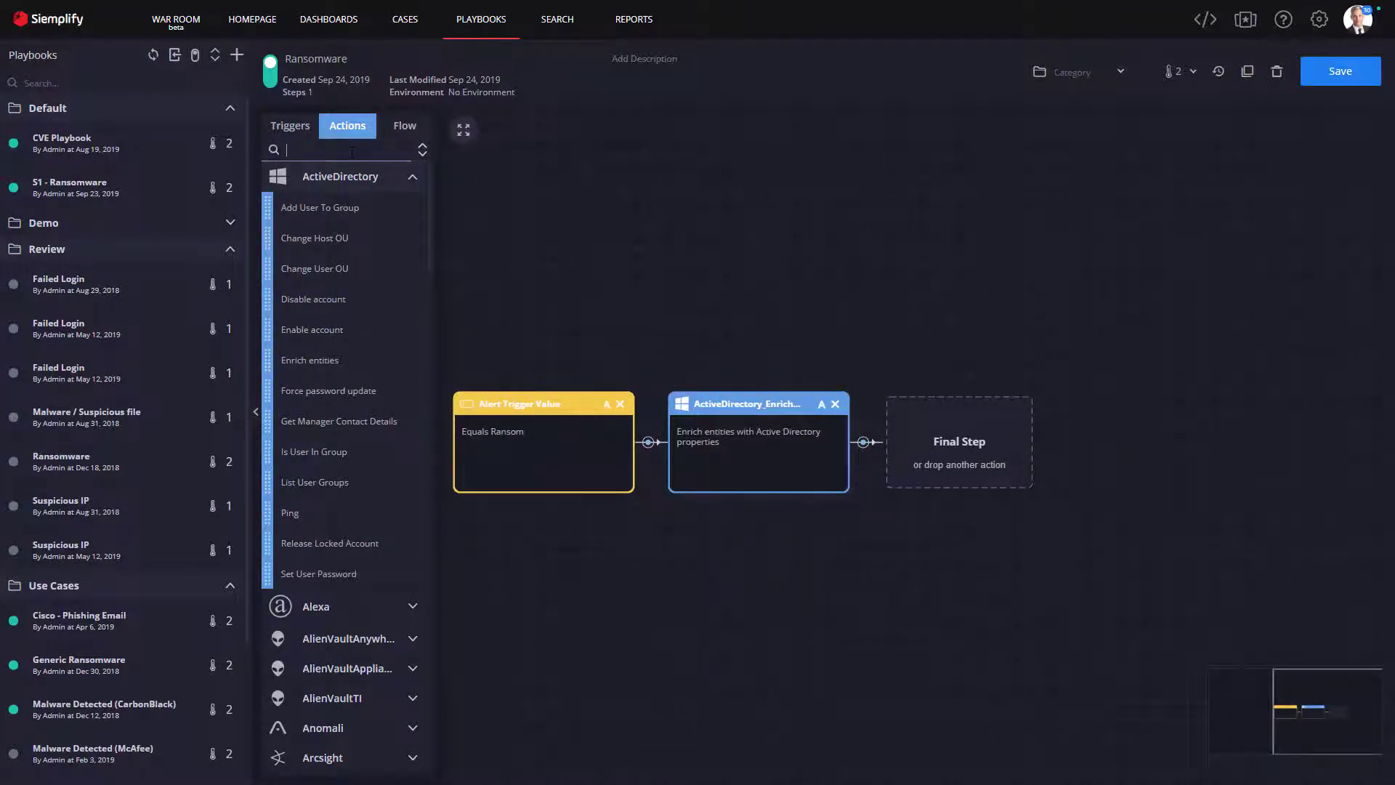
{"action": "type", "text": "Sen"}
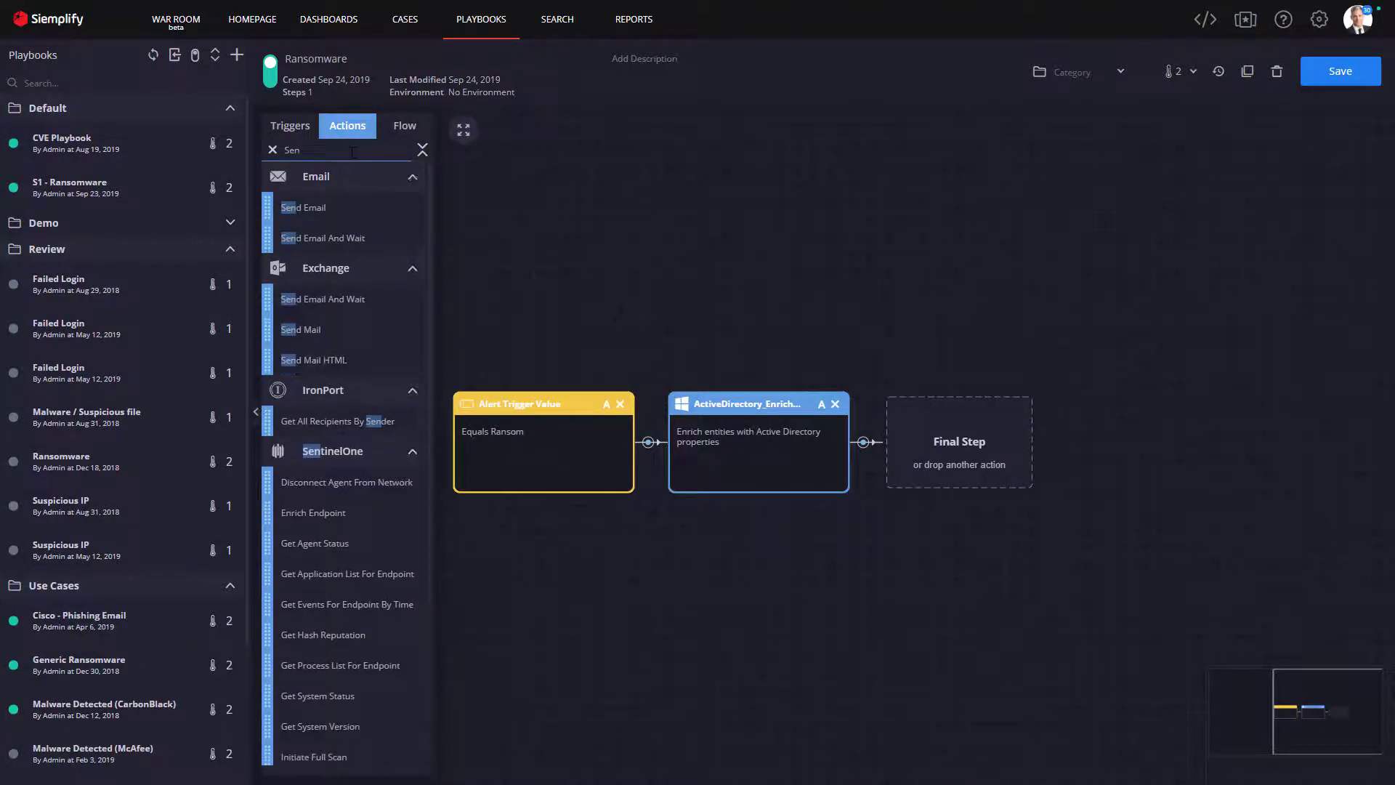
{"action": "left_click_drag", "start_coordinate": [325, 520], "coordinate": [950, 444]}
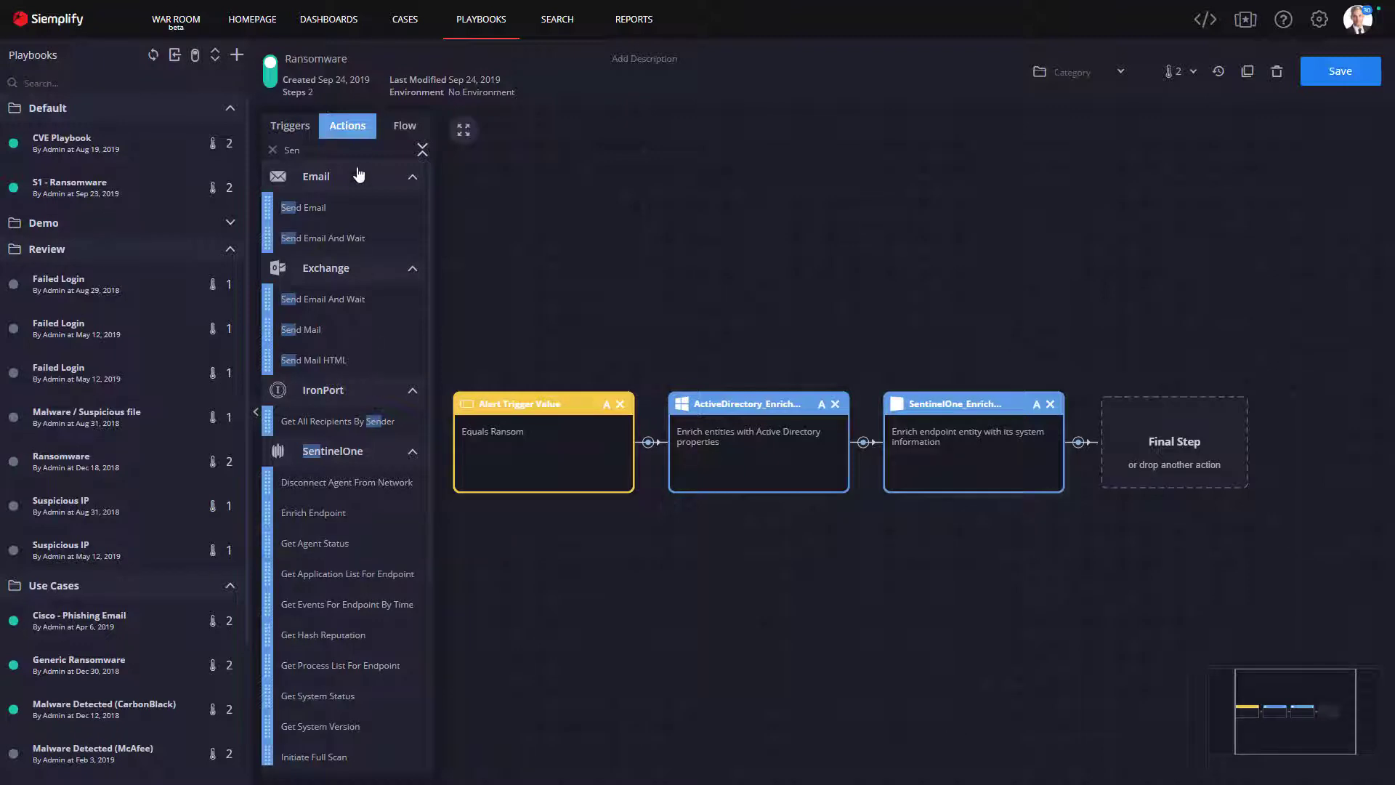
{"action": "double_click", "coordinate": [335, 149]}
{"action": "type", "text": "Virus"}
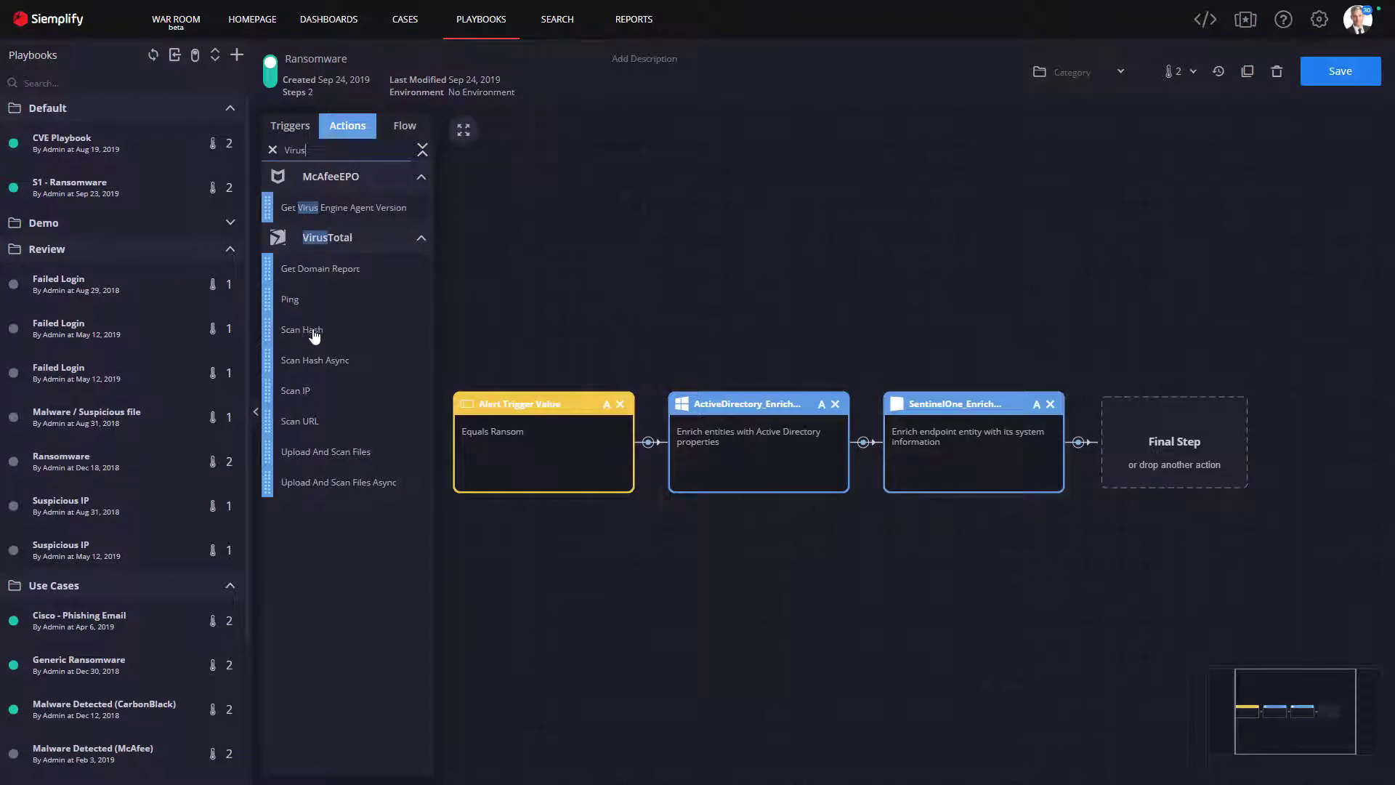
{"action": "mouse_move", "coordinate": [311, 334]}
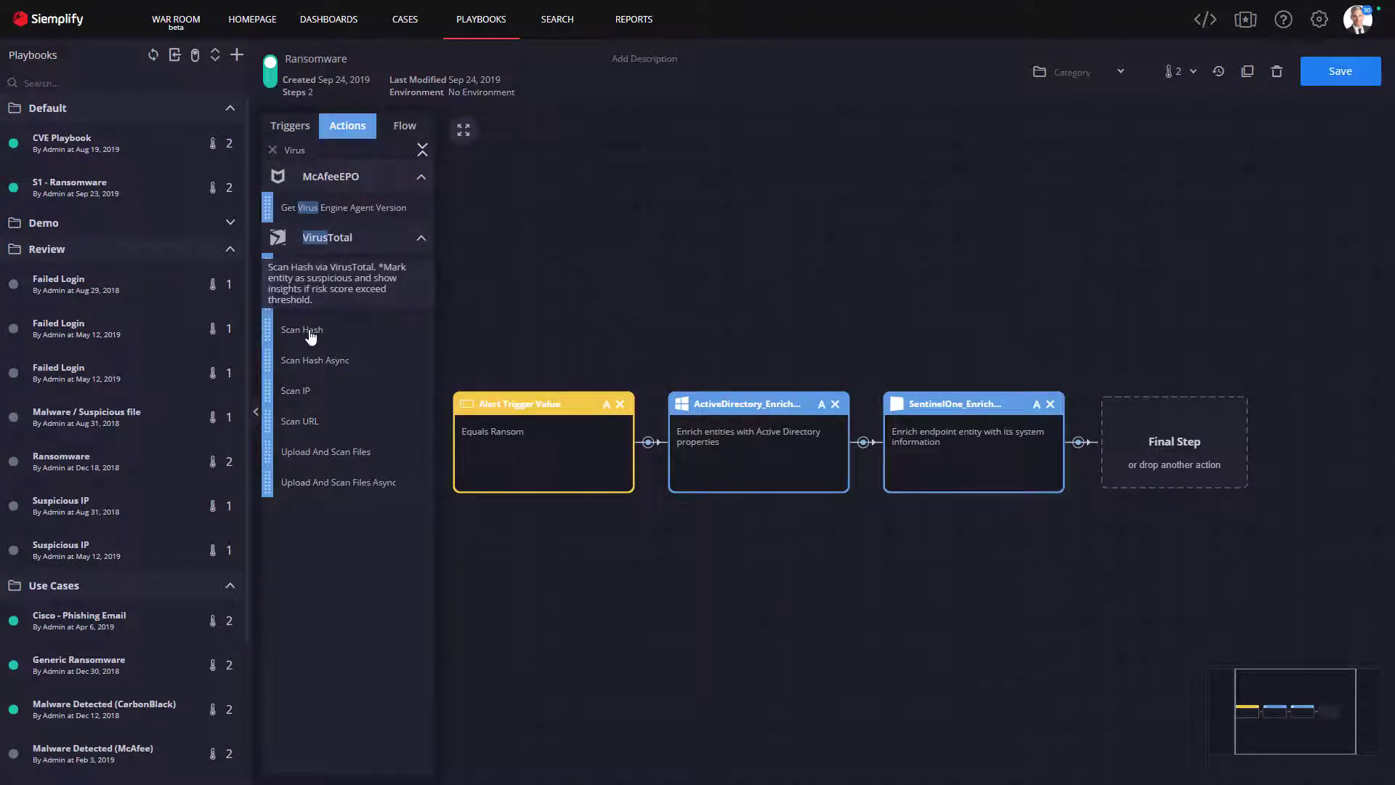
{"action": "left_click_drag", "start_coordinate": [311, 335], "coordinate": [1175, 442]}
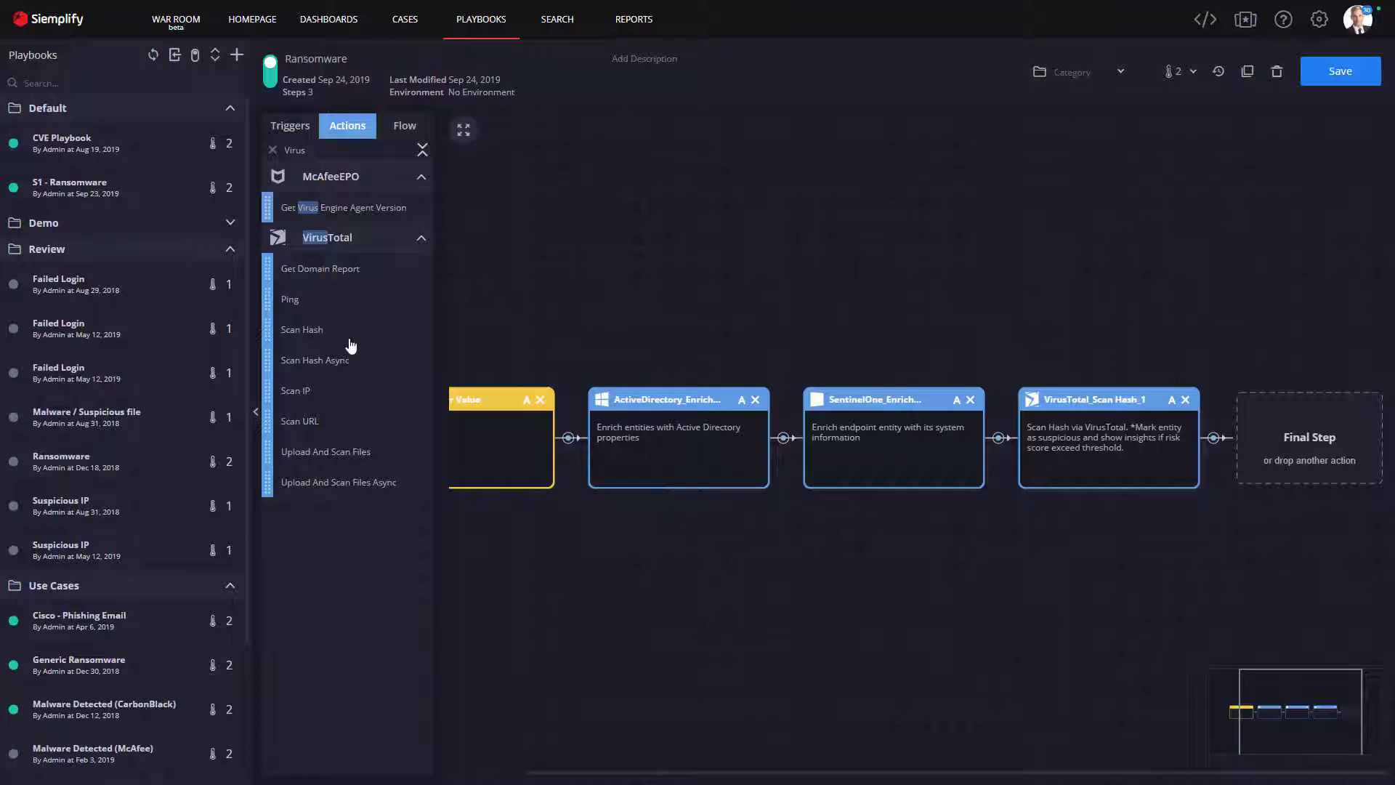
{"action": "left_click", "coordinate": [273, 150]}
Append Condition_1 after the hash scan, comparing VirusTotal_Scan Hash_1.JsonResult to 'Risky'.
{"action": "left_click", "coordinate": [405, 126]}
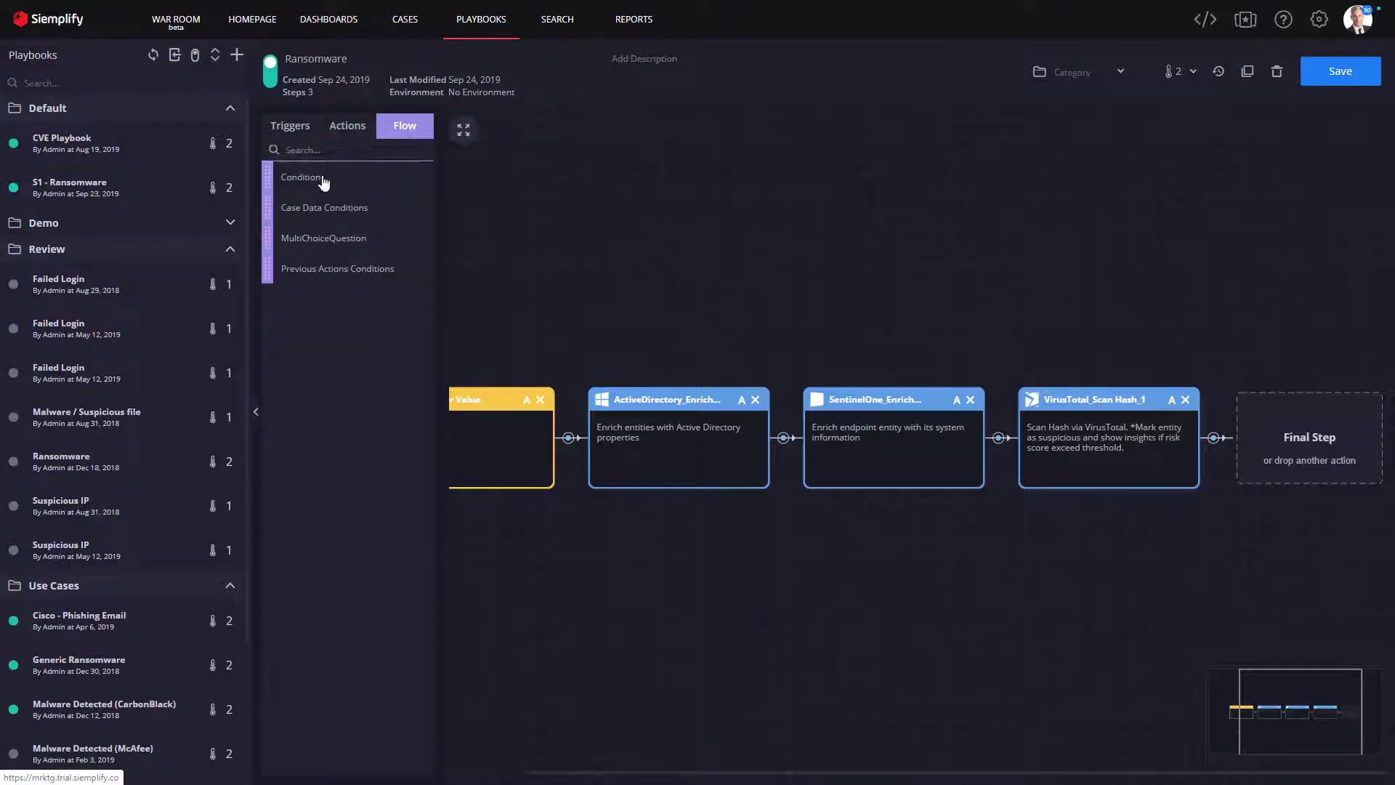
{"action": "left_click_drag", "start_coordinate": [307, 183], "coordinate": [1313, 444]}
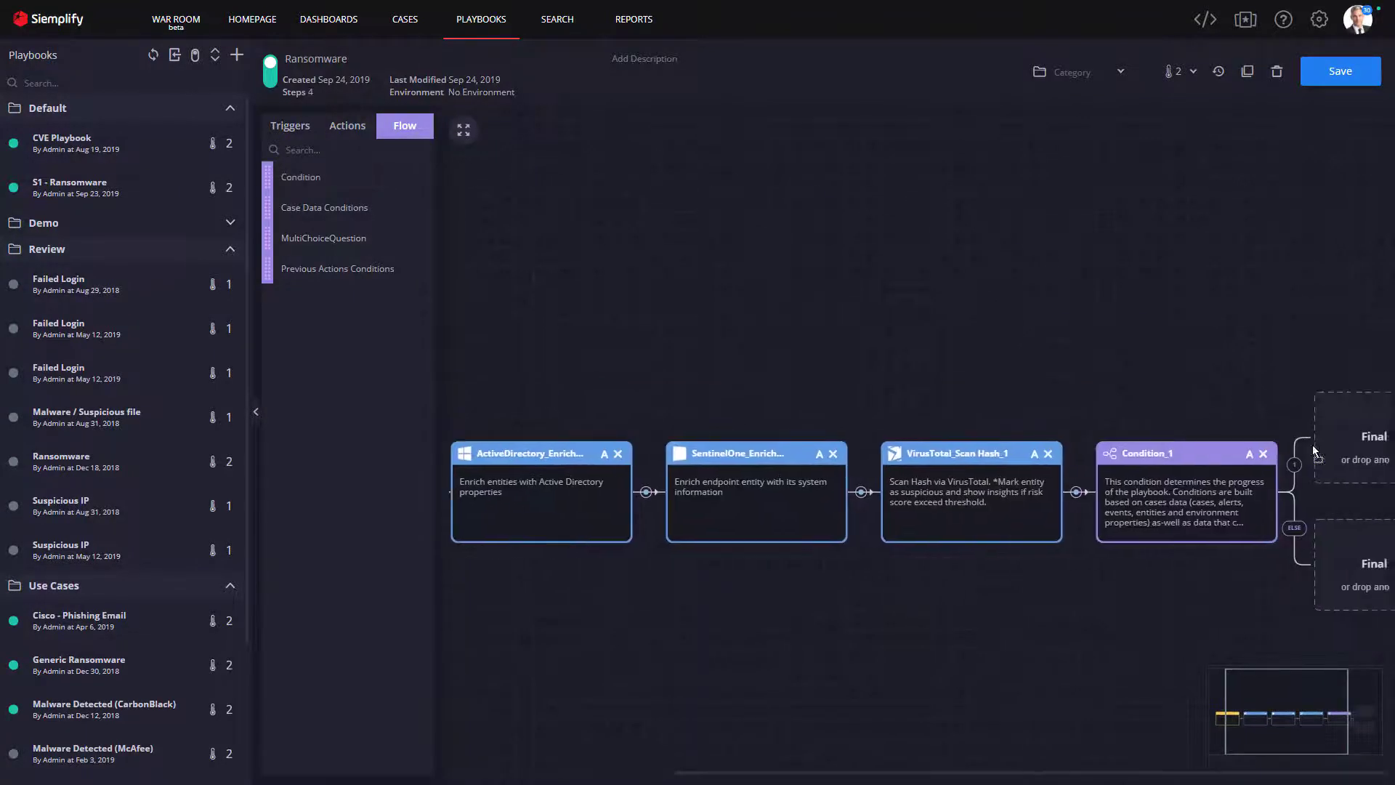
{"action": "left_click", "coordinate": [1083, 487]}
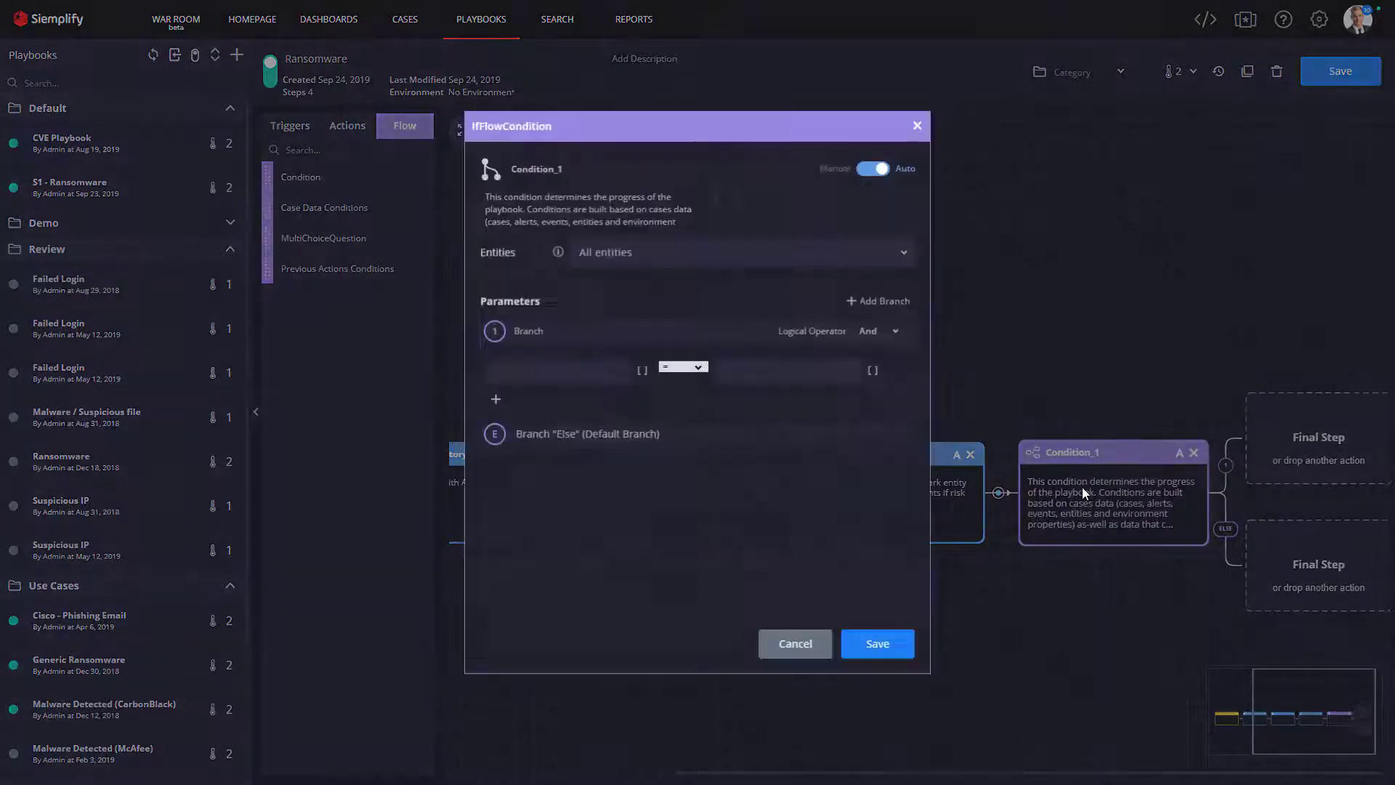
{"action": "left_click", "coordinate": [642, 370]}
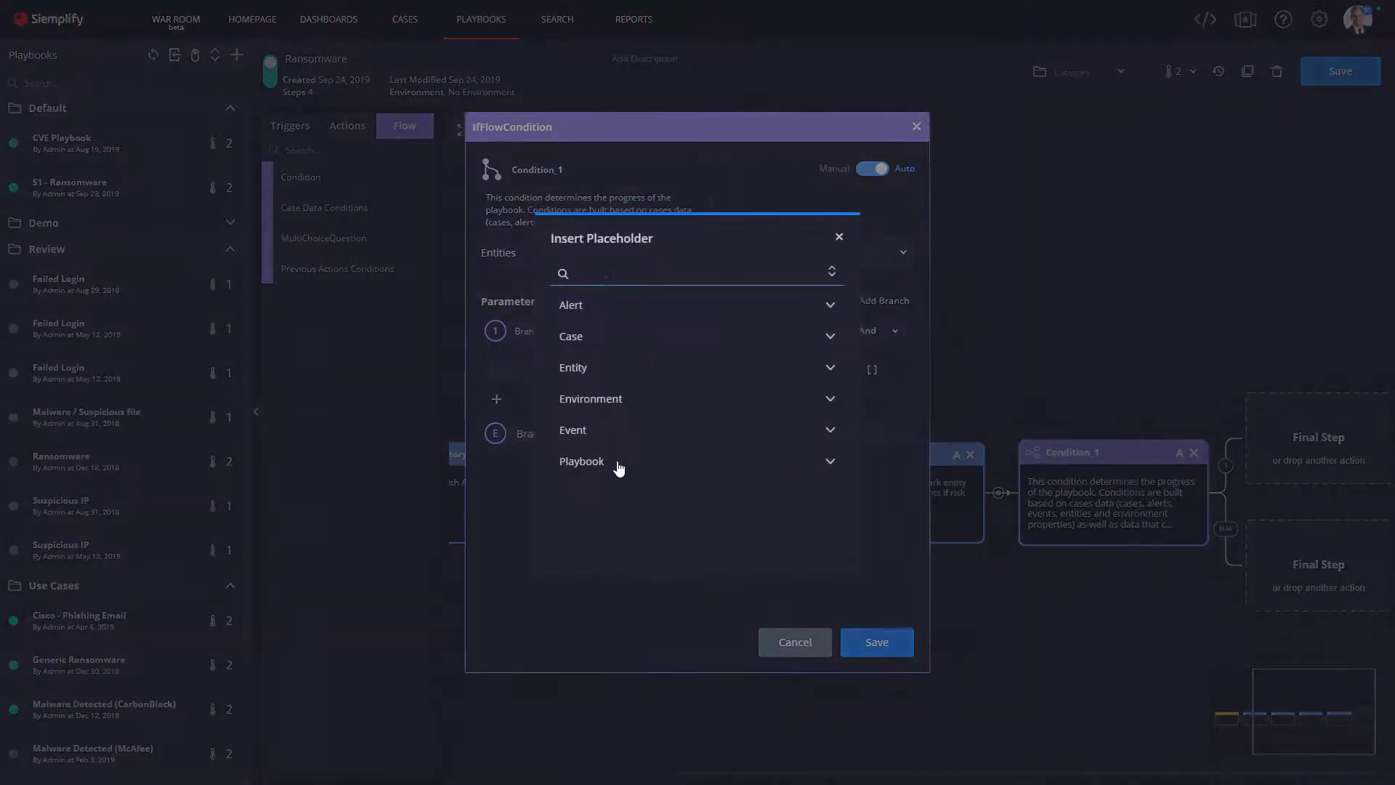
{"action": "left_click", "coordinate": [617, 465]}
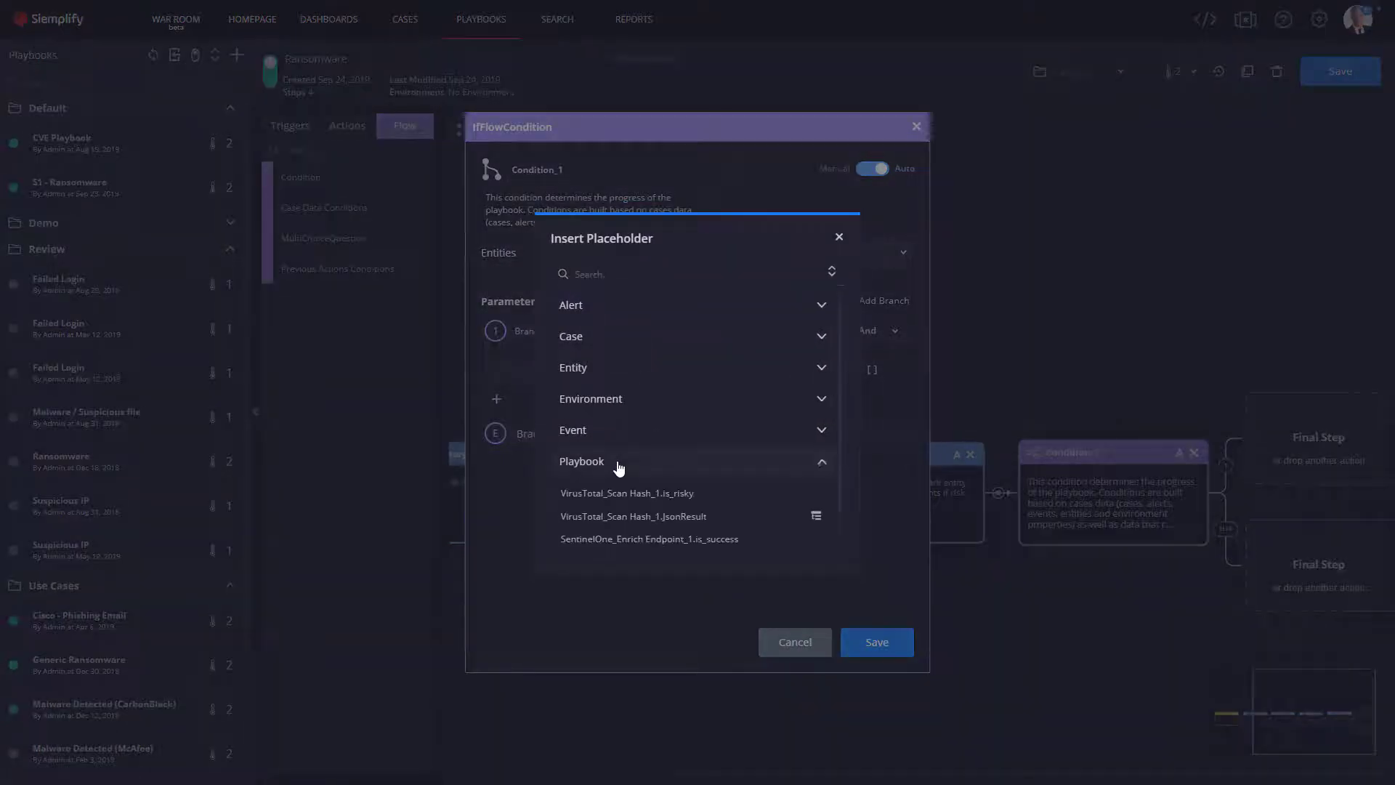
{"action": "left_click", "coordinate": [647, 516]}
{"action": "left_click", "coordinate": [756, 367]}
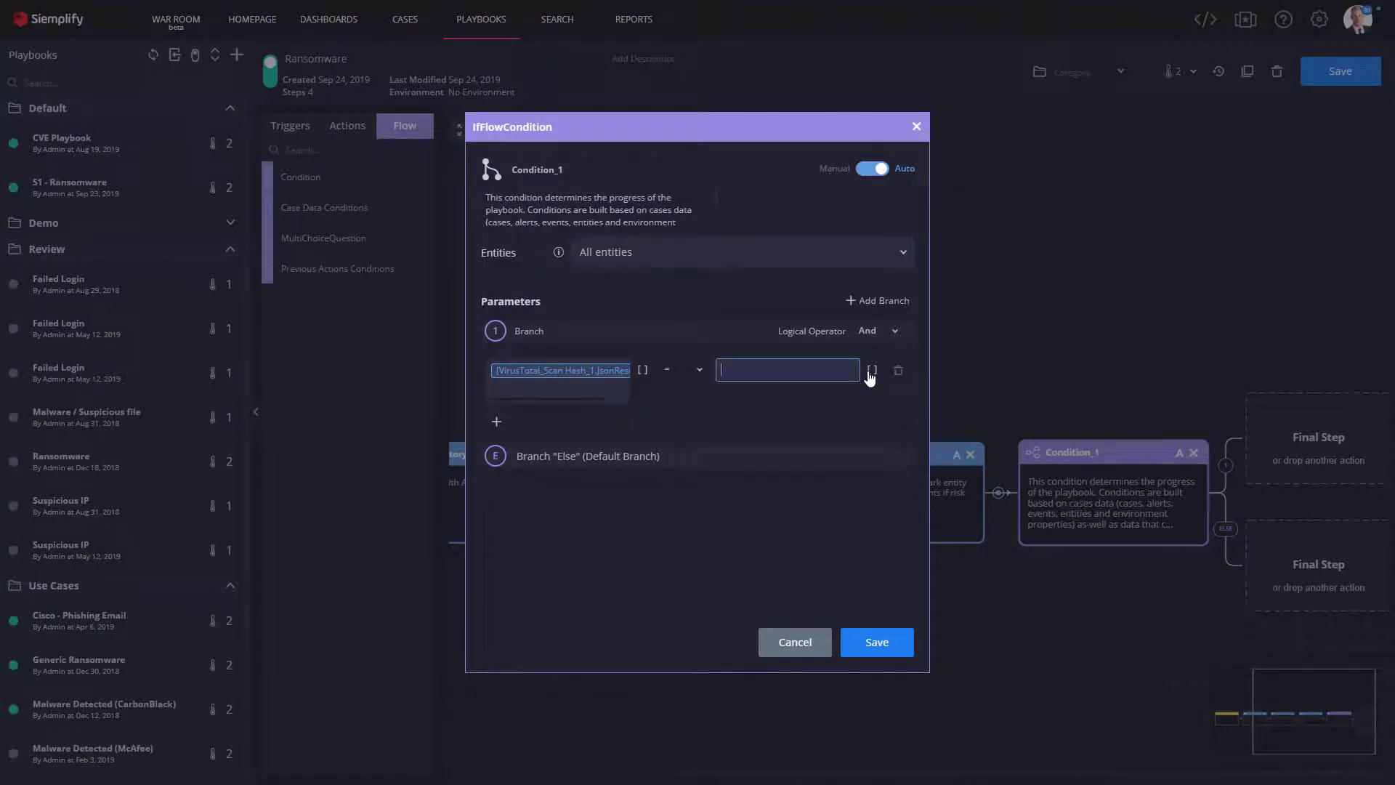
{"action": "type", "text": "Risky"}
{"action": "left_click", "coordinate": [895, 652]}
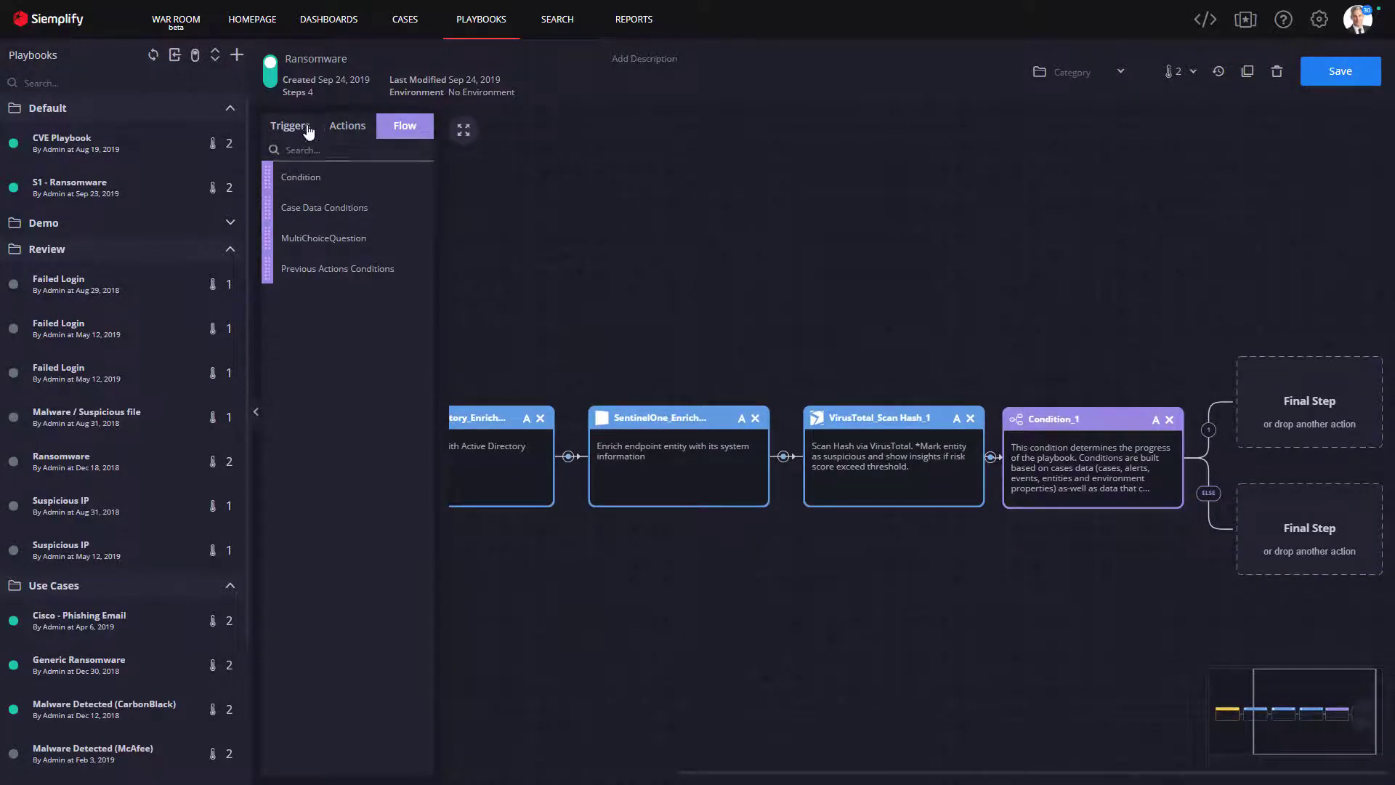
Add SentinelOne Get Events For Endpoint By Time on the condition's Risky branch.
{"action": "left_click", "coordinate": [336, 129]}
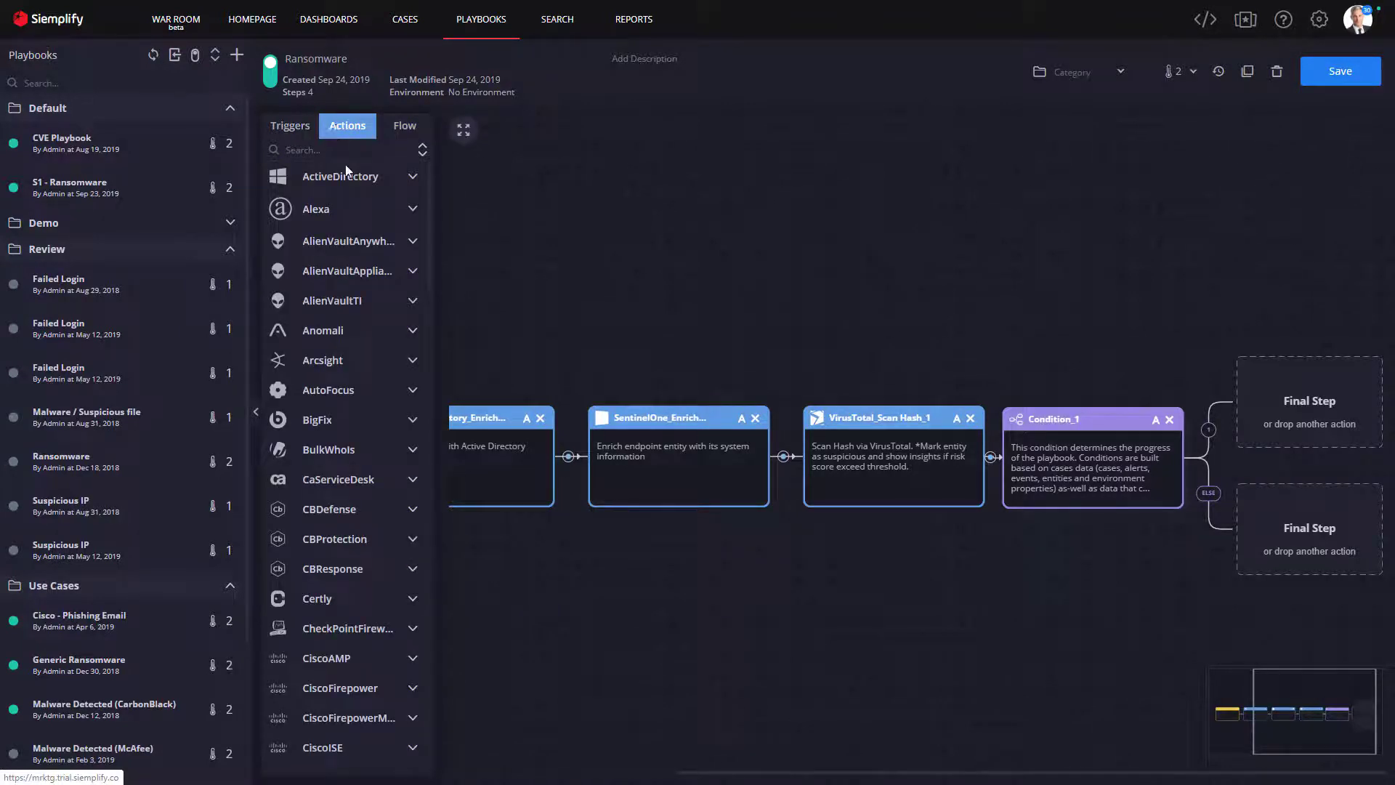
{"action": "scroll", "coordinate": [356, 574], "scroll_direction": "down", "scroll_amount": 5}
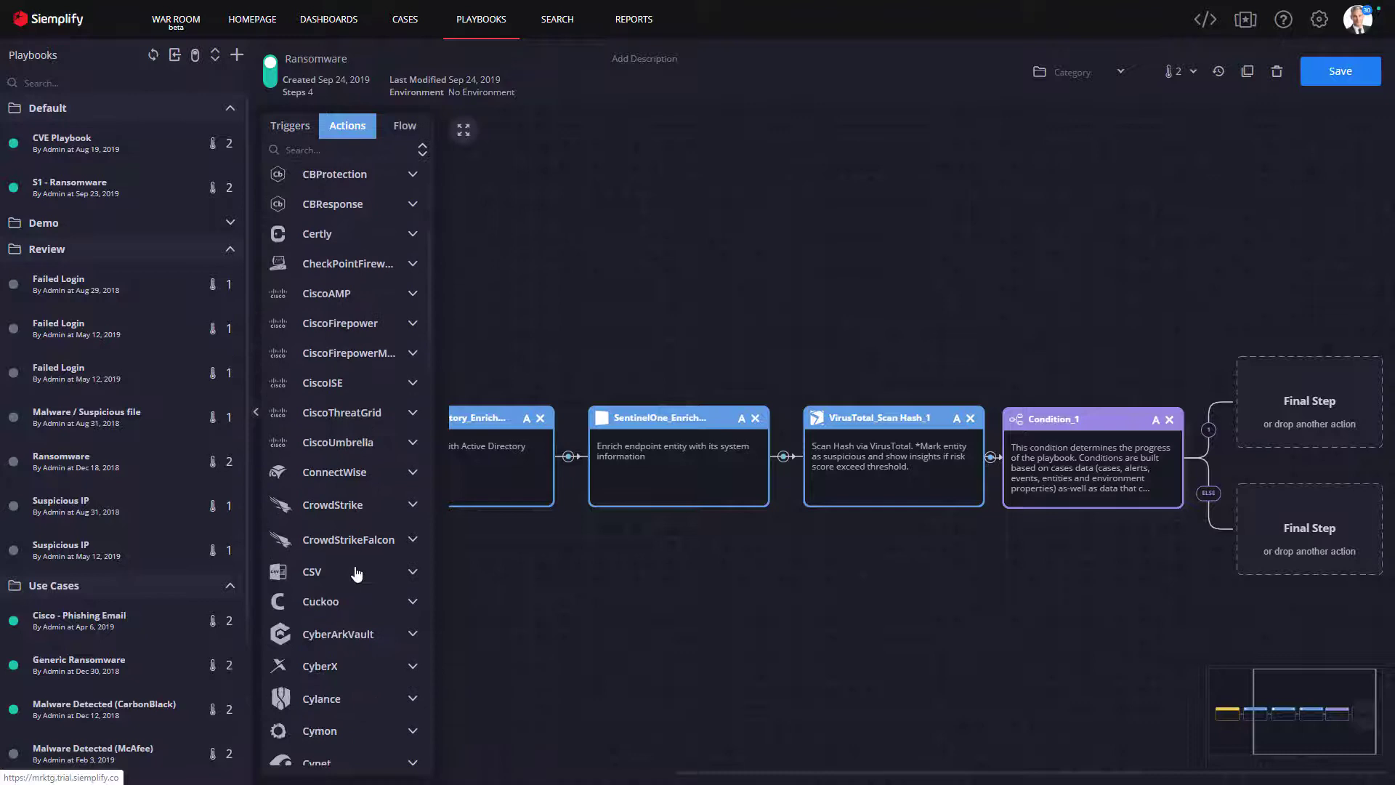
{"action": "scroll", "coordinate": [356, 574], "scroll_direction": "down", "scroll_amount": 15}
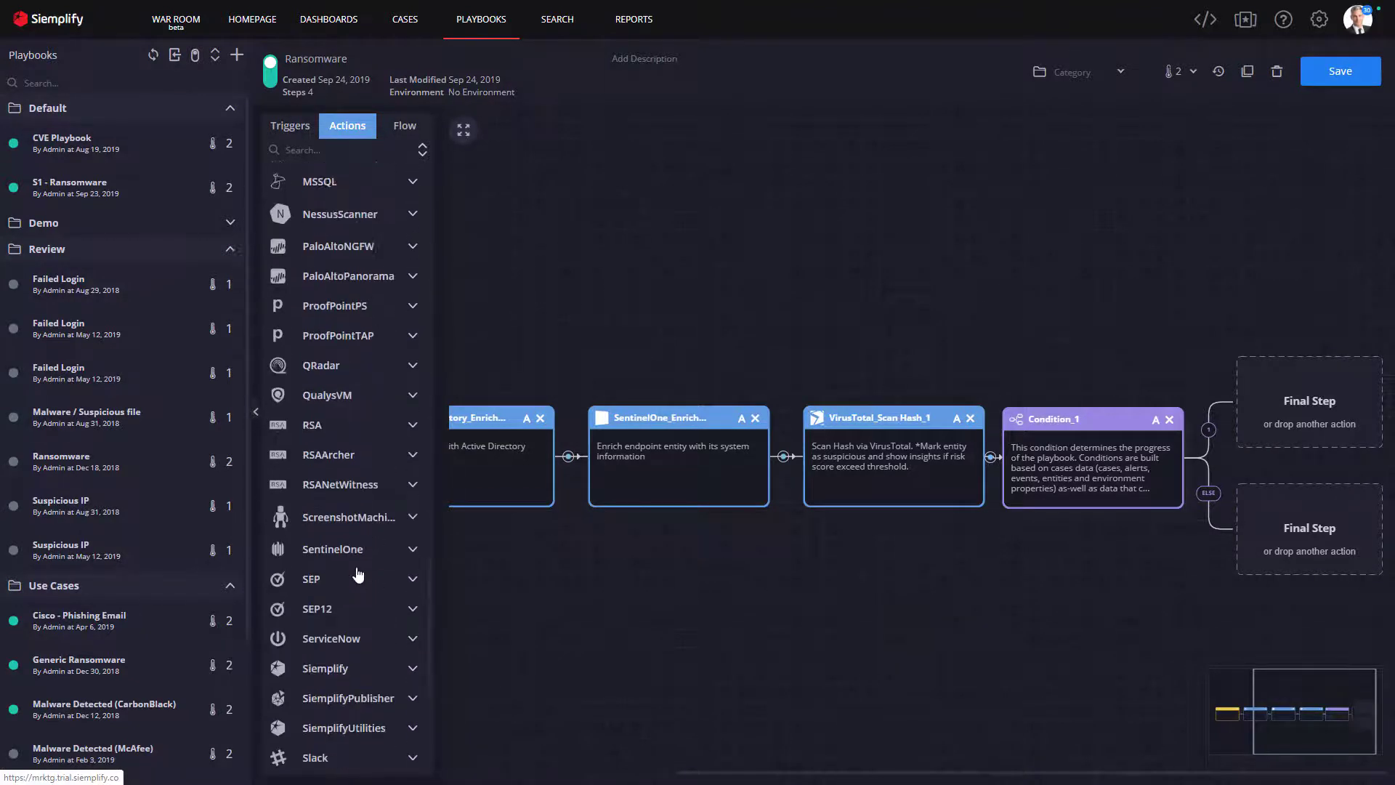
{"action": "scroll", "coordinate": [358, 574], "scroll_direction": "down", "scroll_amount": 3}
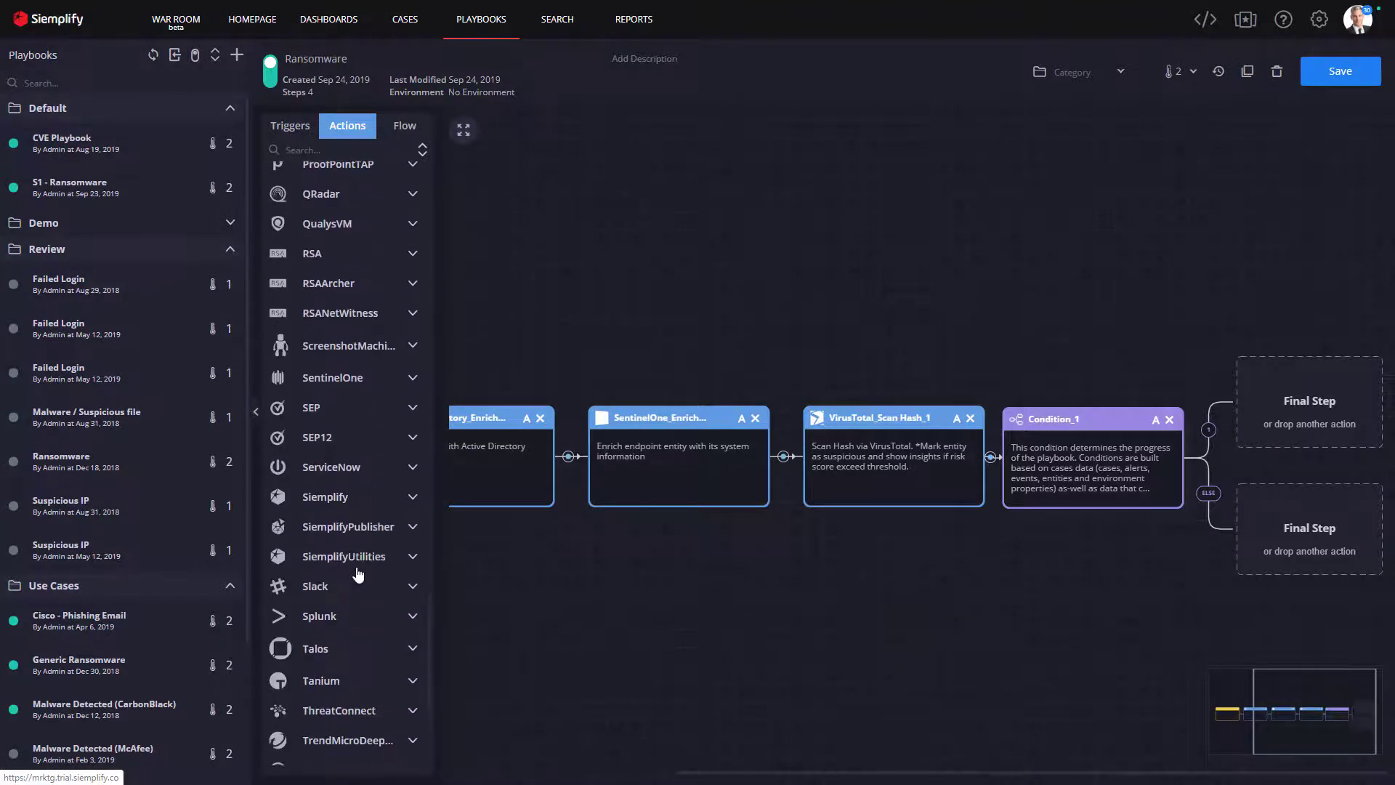
{"action": "left_click", "coordinate": [412, 379]}
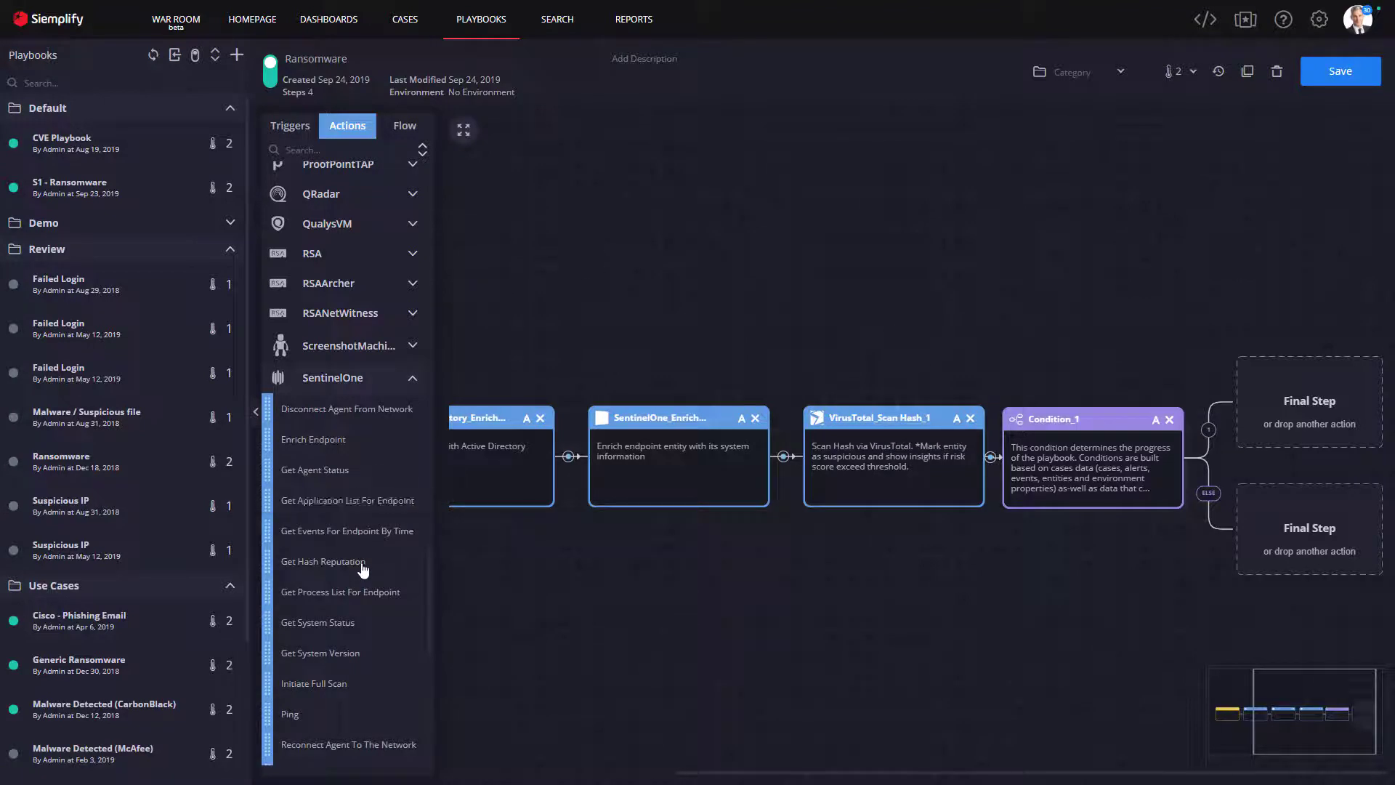
{"action": "left_click_drag", "start_coordinate": [365, 538], "coordinate": [1298, 395]}
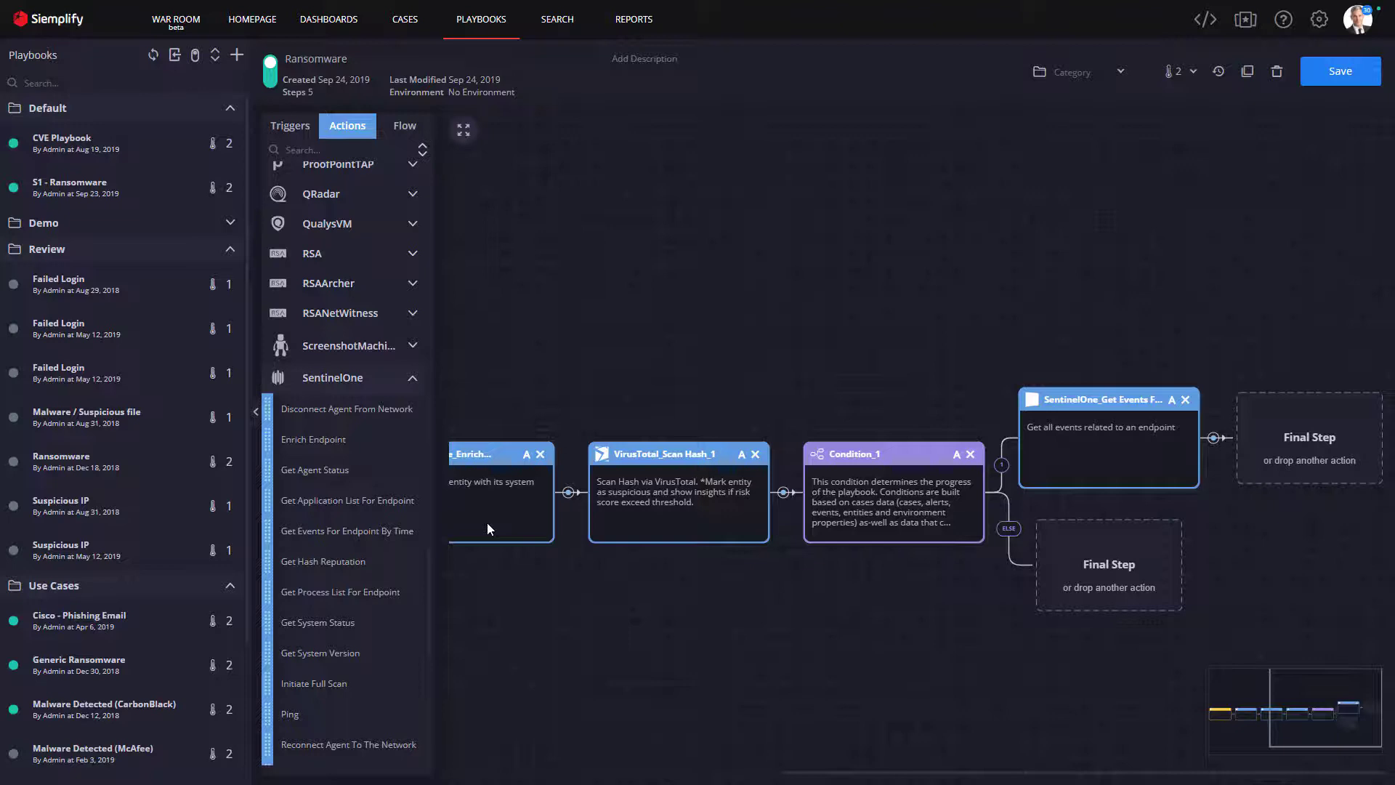
Add a MultiChoiceQuestion 'Complete Response?' with Yes/No answers after the events step.
{"action": "left_click", "coordinate": [398, 129]}
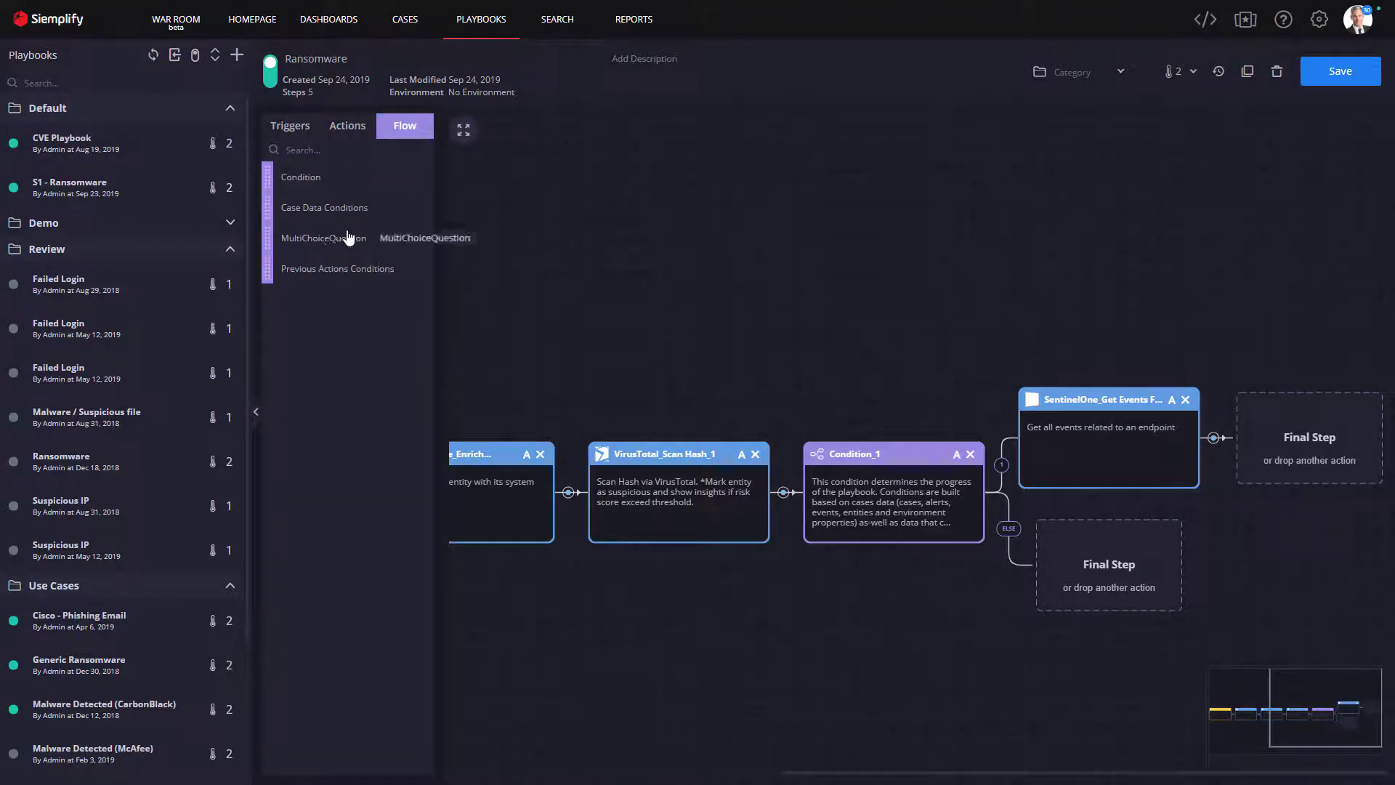
{"action": "left_click_drag", "start_coordinate": [349, 238], "coordinate": [1319, 446]}
{"action": "left_click", "coordinate": [1106, 487]}
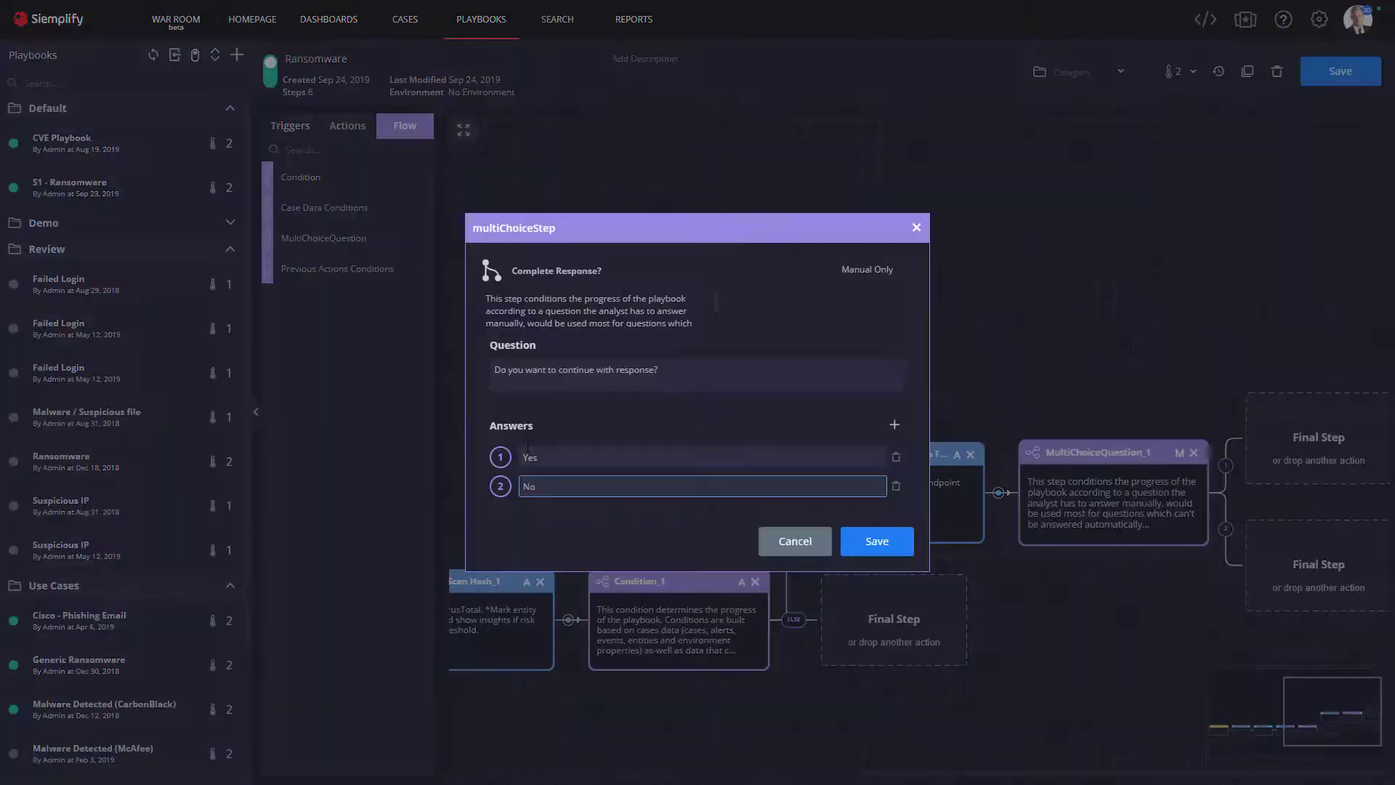
{"action": "left_click", "coordinate": [861, 541]}
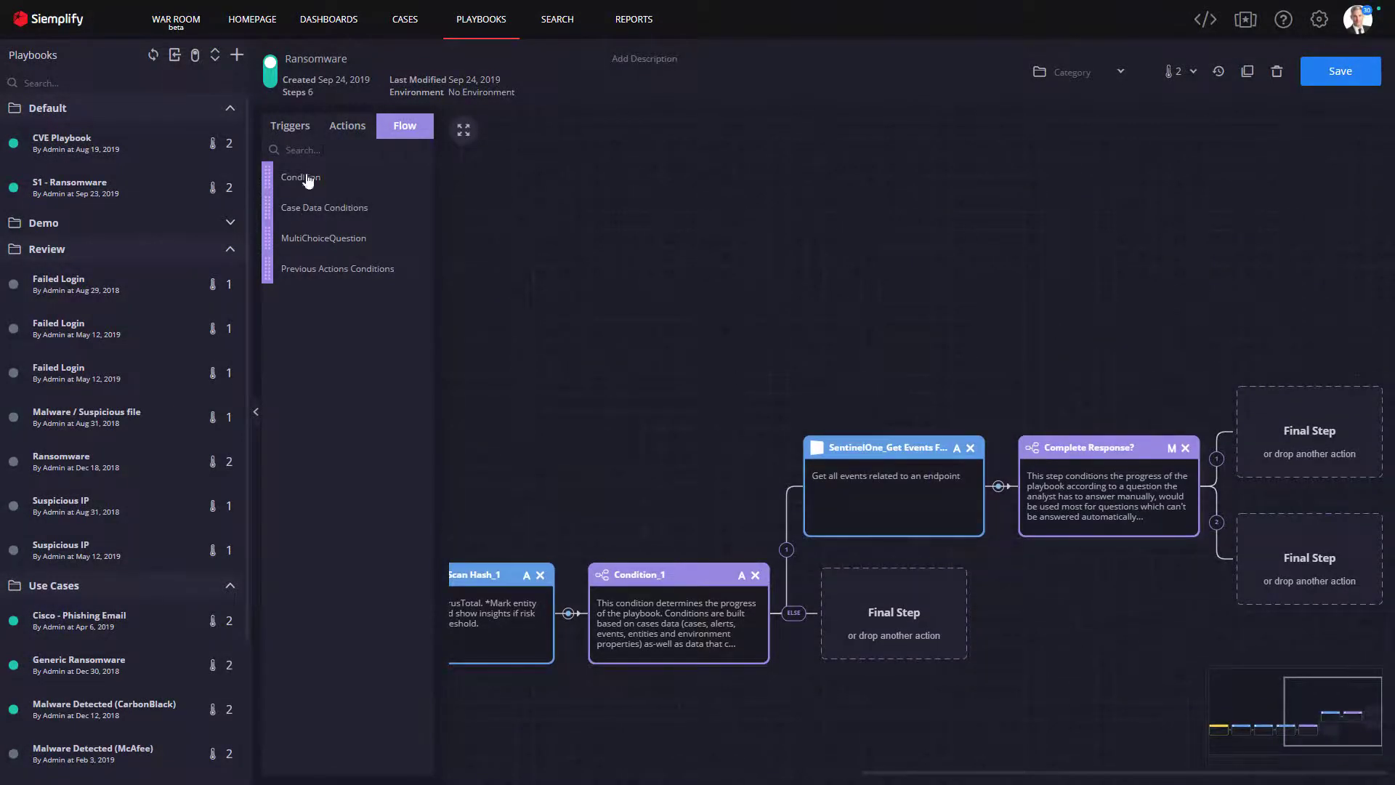
On the Yes branch, chain SentinelOne Disconnect Agent, Send Email, ServiceNow Create Alert Incident and PaloAltoNGFW Block Urls.
{"action": "left_click", "coordinate": [346, 127]}
{"action": "left_click_drag", "start_coordinate": [347, 408], "coordinate": [1302, 442]}
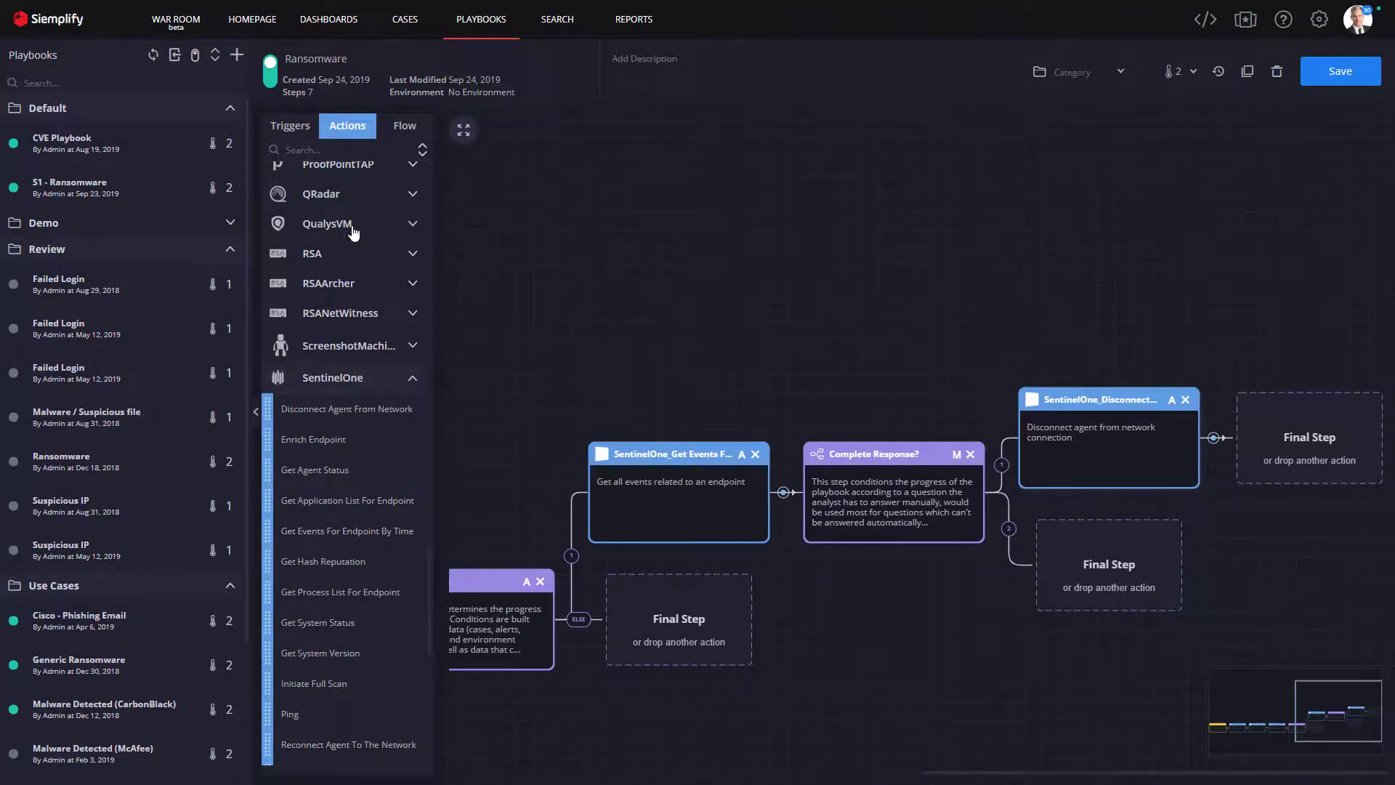
{"action": "scroll", "coordinate": [305, 393], "scroll_direction": "up", "scroll_amount": 10}
{"action": "left_click_drag", "start_coordinate": [303, 433], "coordinate": [1293, 443]}
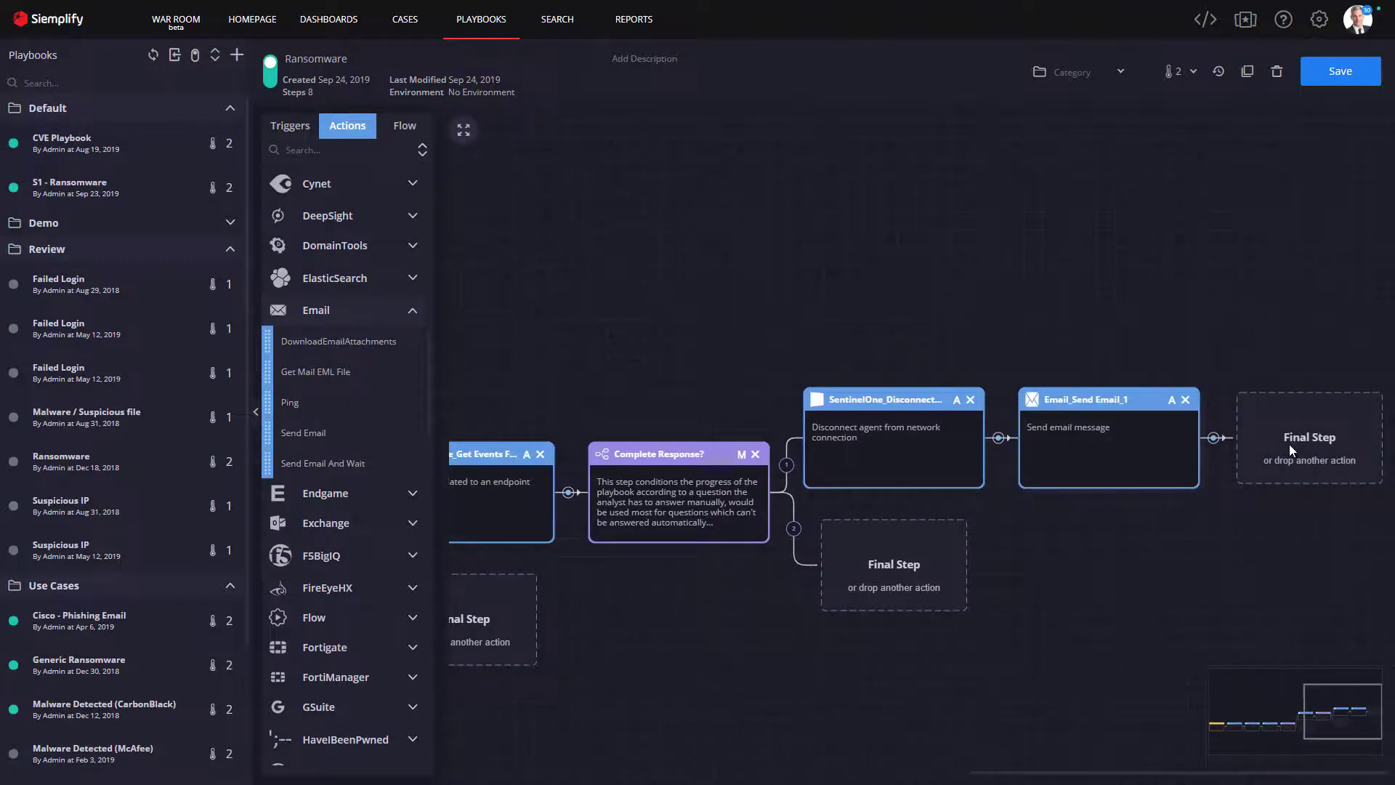
{"action": "left_click", "coordinate": [334, 150]}
{"action": "type", "text": "Service"}
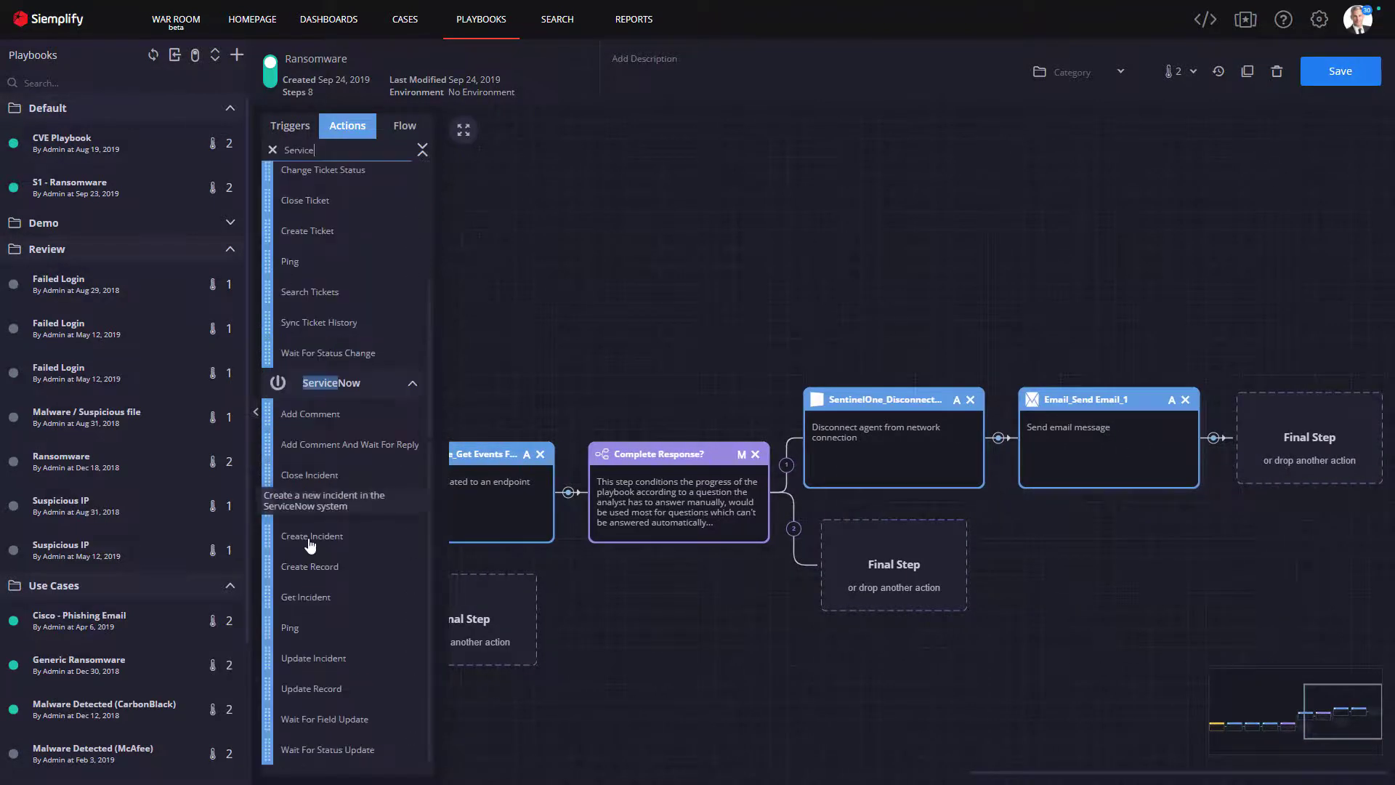
{"action": "left_click_drag", "start_coordinate": [306, 505], "coordinate": [1281, 442]}
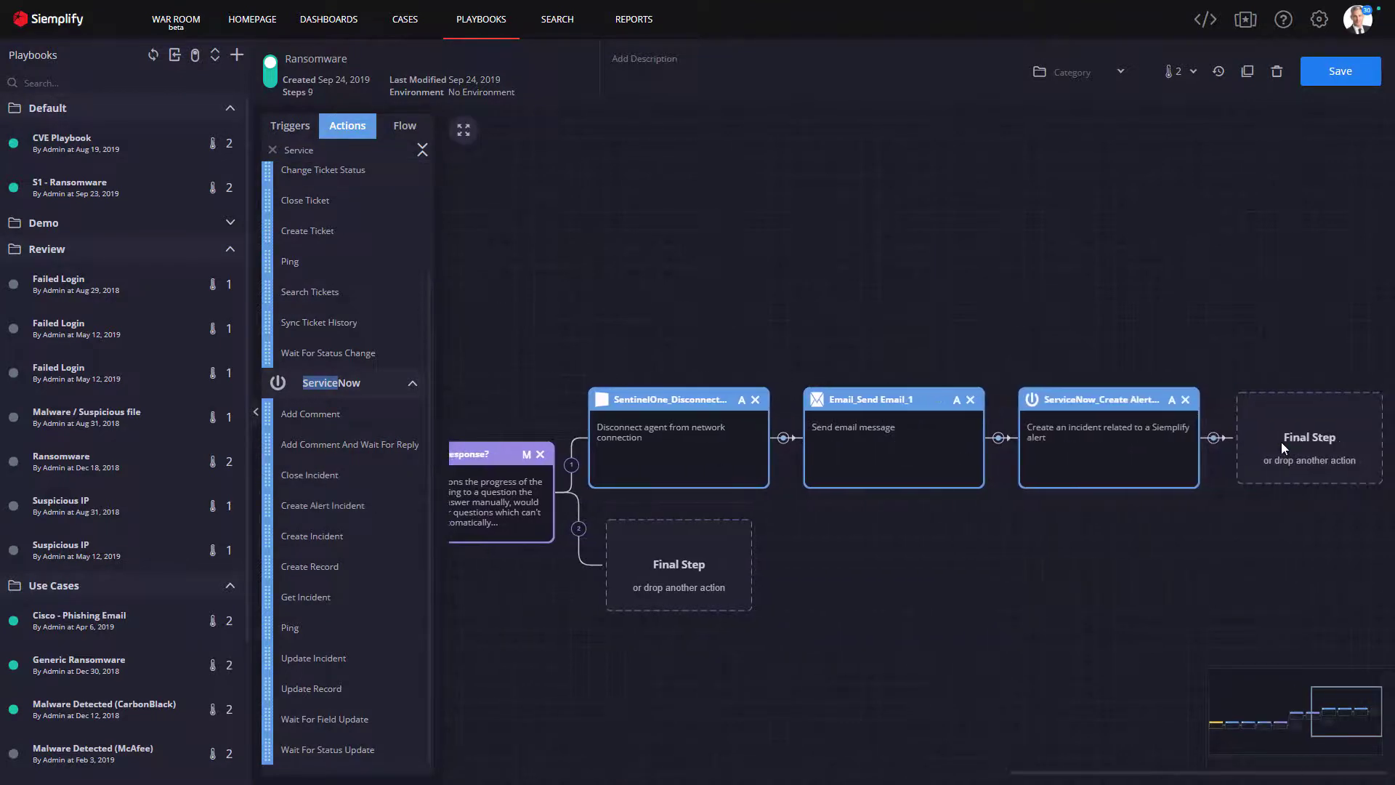
{"action": "left_click", "coordinate": [273, 150]}
{"action": "left_click", "coordinate": [311, 152]}
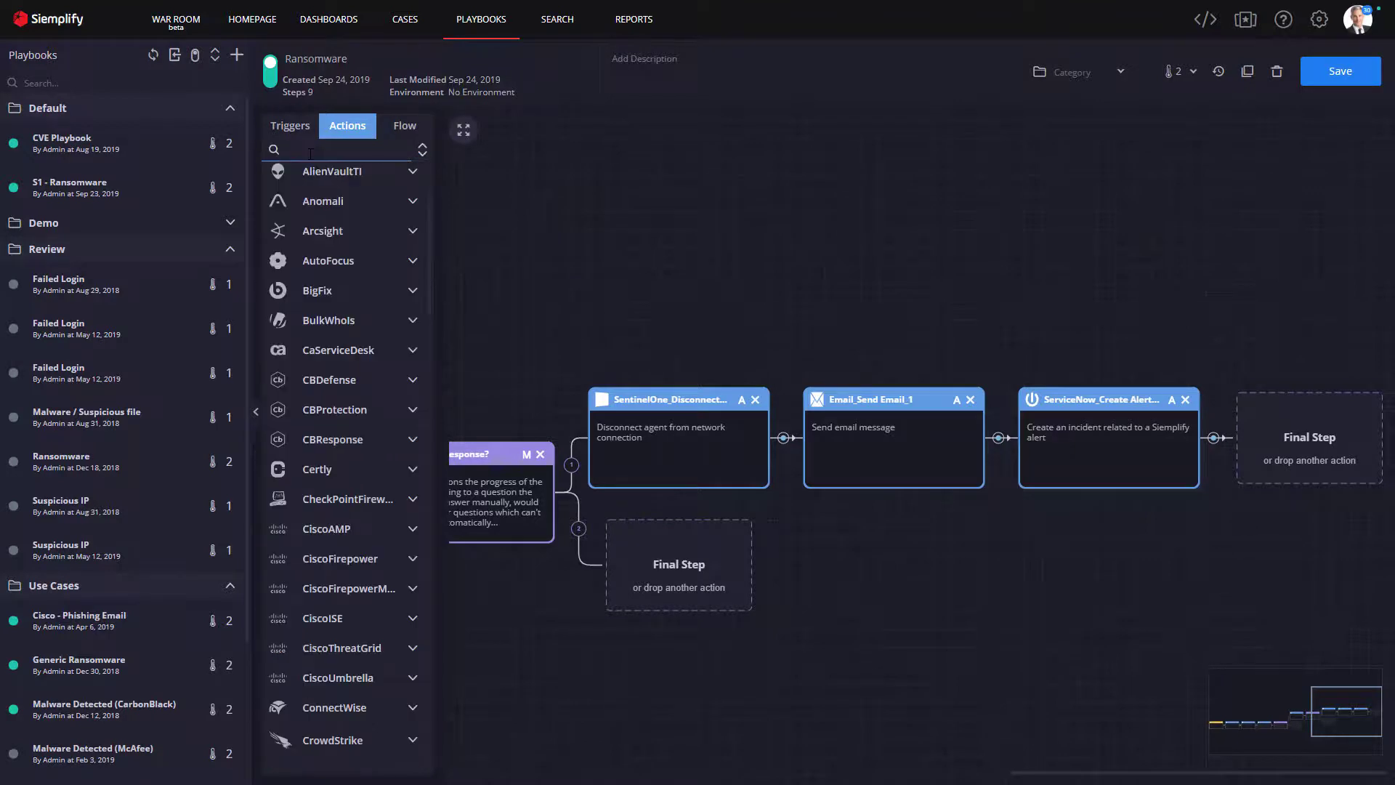
{"action": "type", "text": "Palo"}
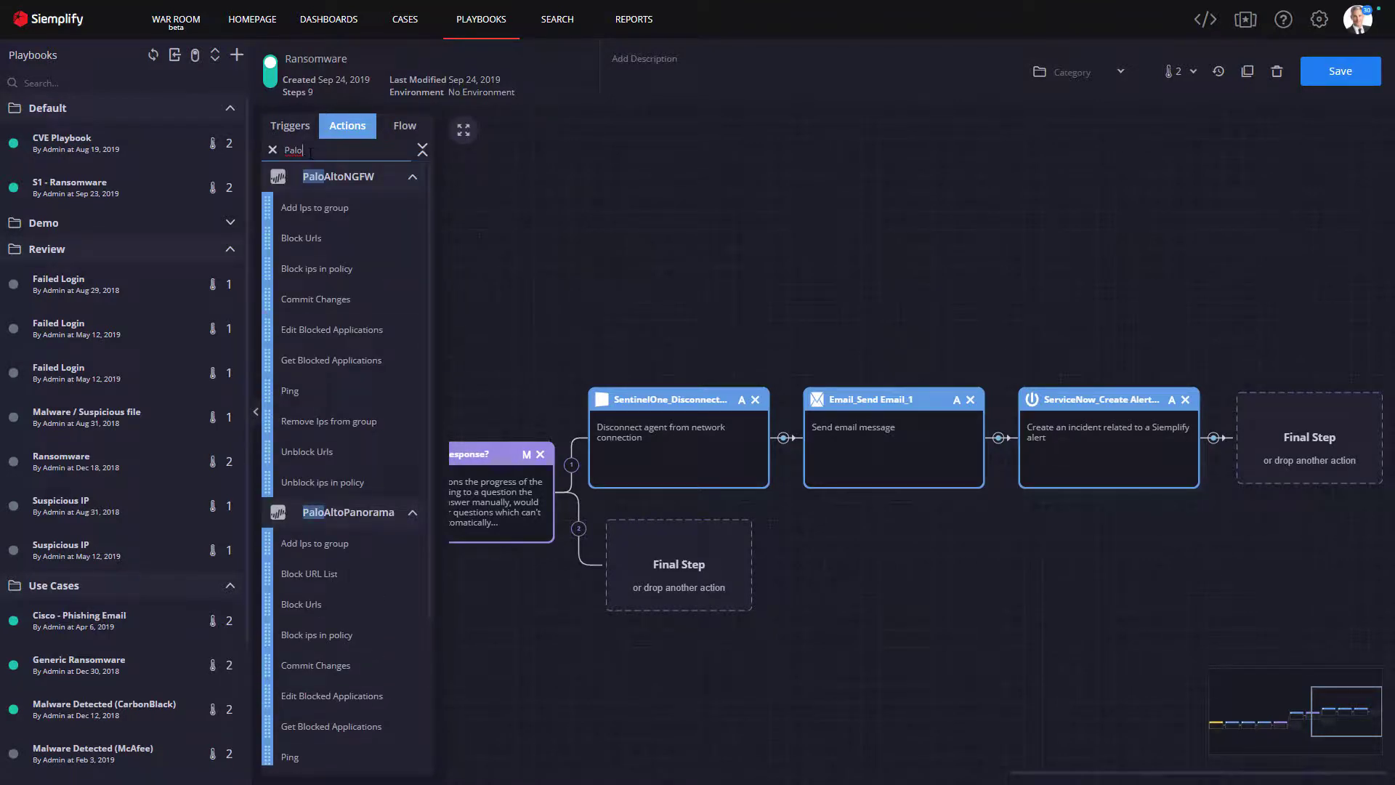
{"action": "left_click_drag", "start_coordinate": [295, 242], "coordinate": [1316, 451]}
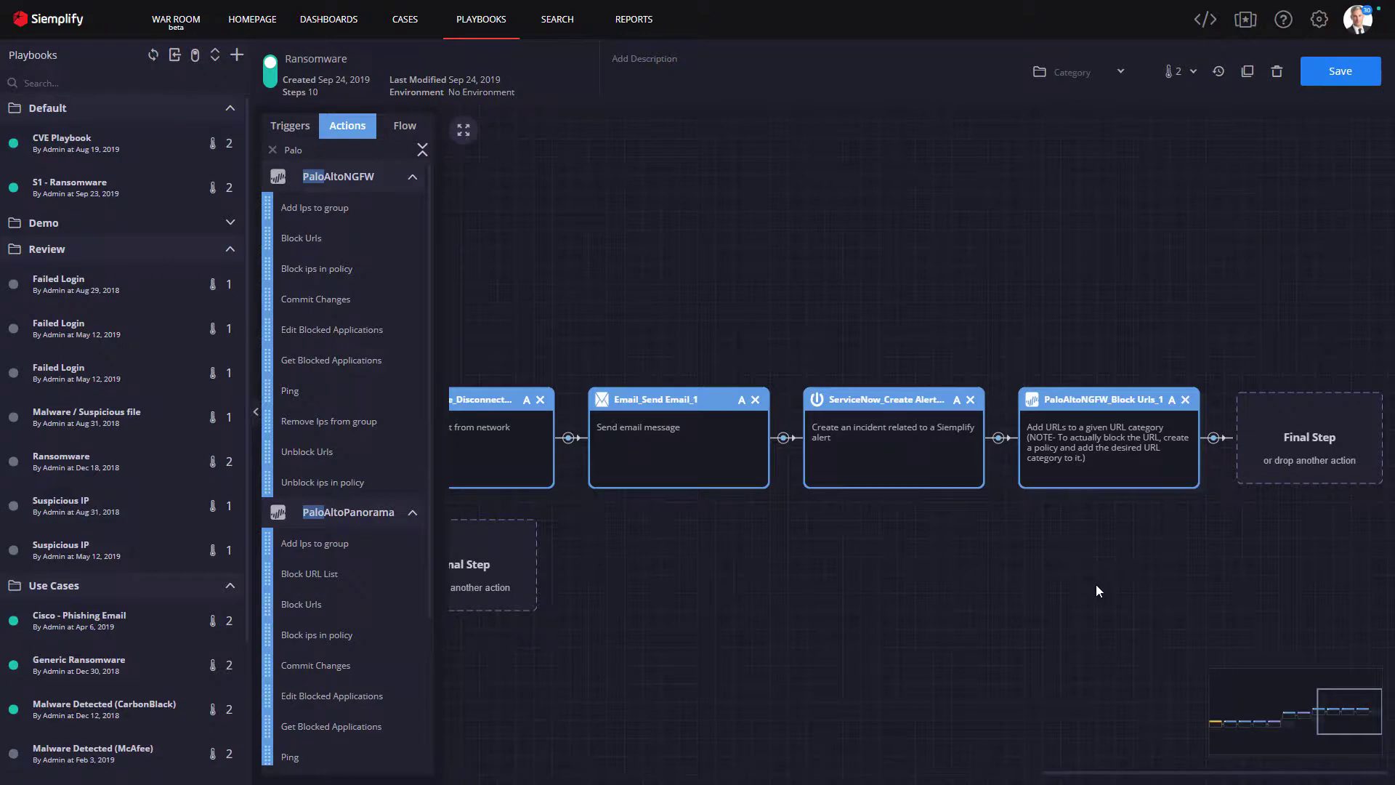
Zoom out and pan the canvas to show the whole playbook from the Ransom trigger onward.
{"action": "scroll", "coordinate": [766, 552], "scroll_direction": "down", "scroll_amount": 5}
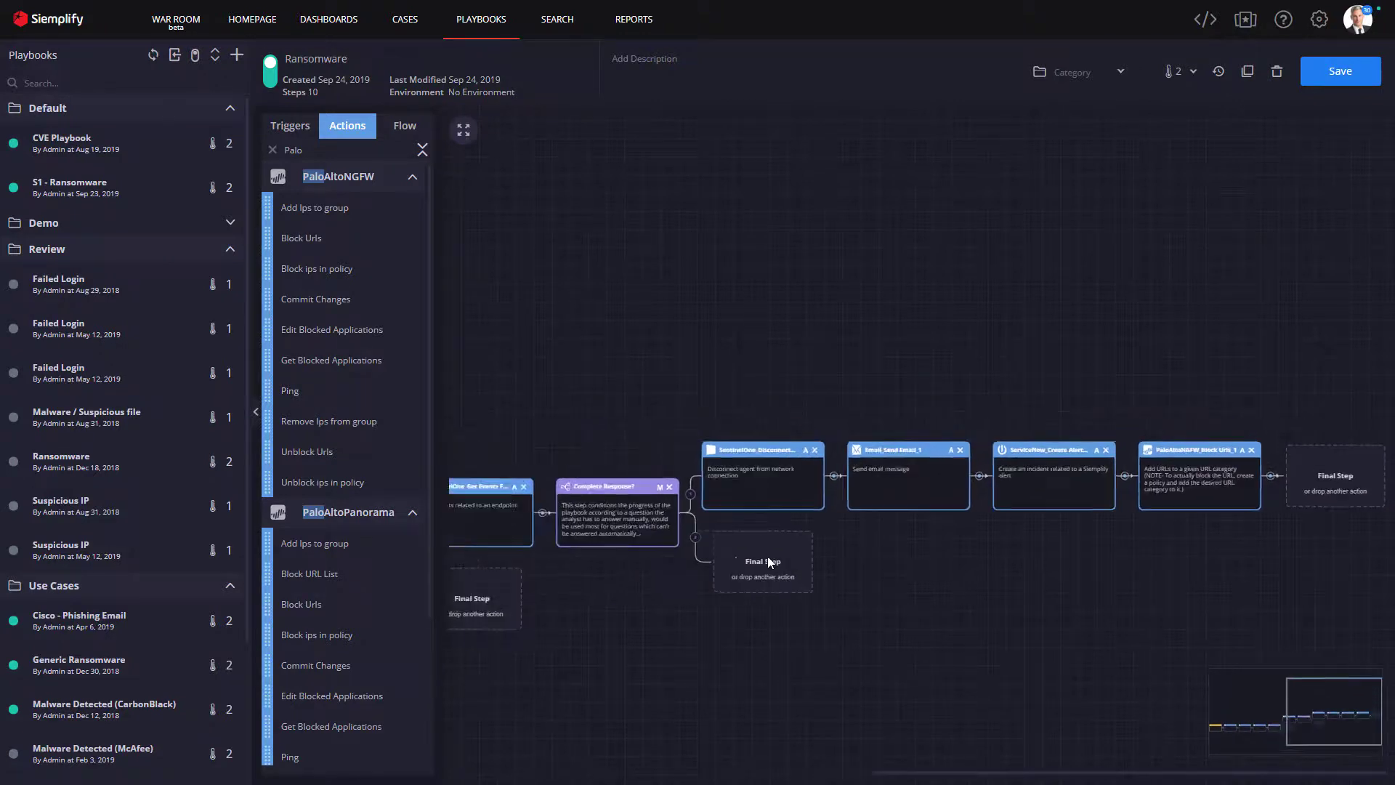
{"action": "left_click_drag", "start_coordinate": [645, 477], "coordinate": [840, 316]}
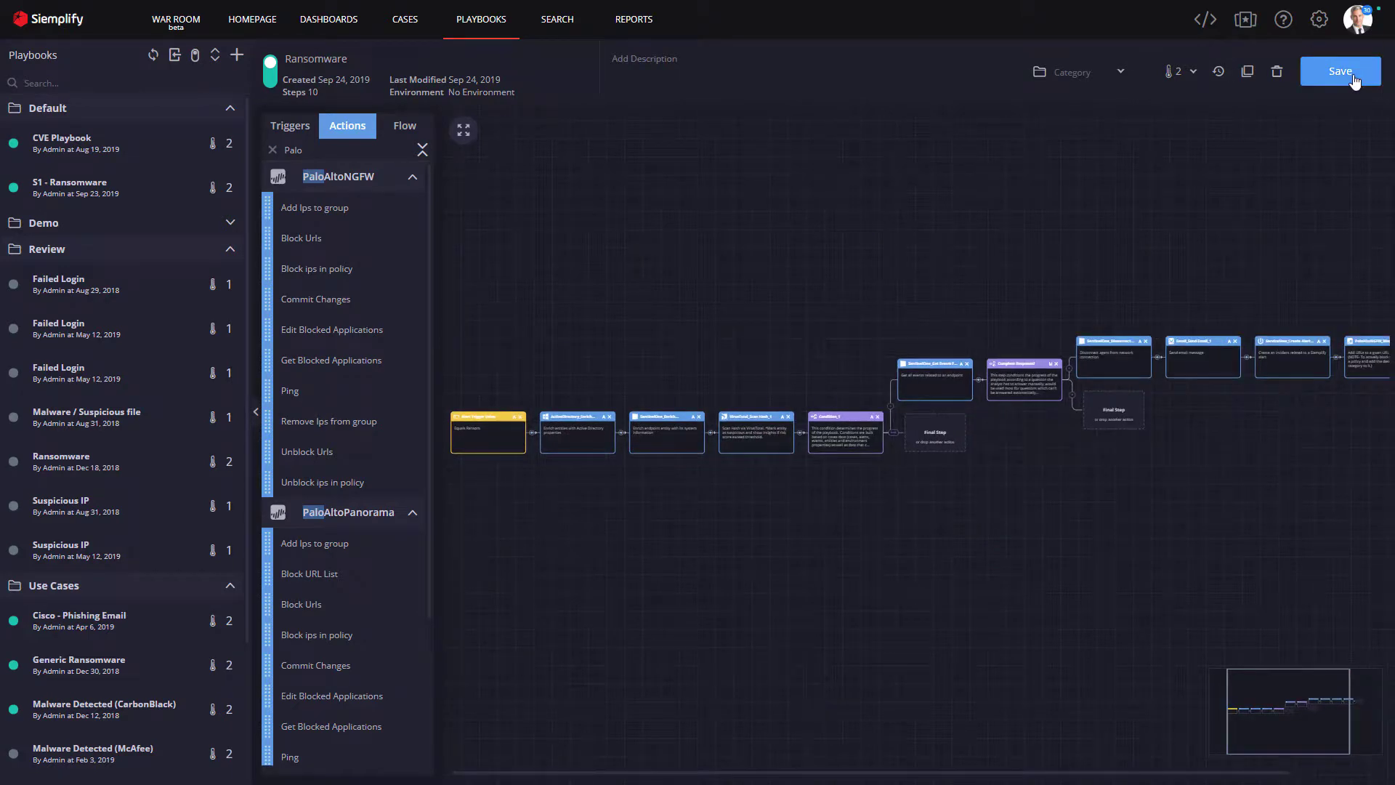